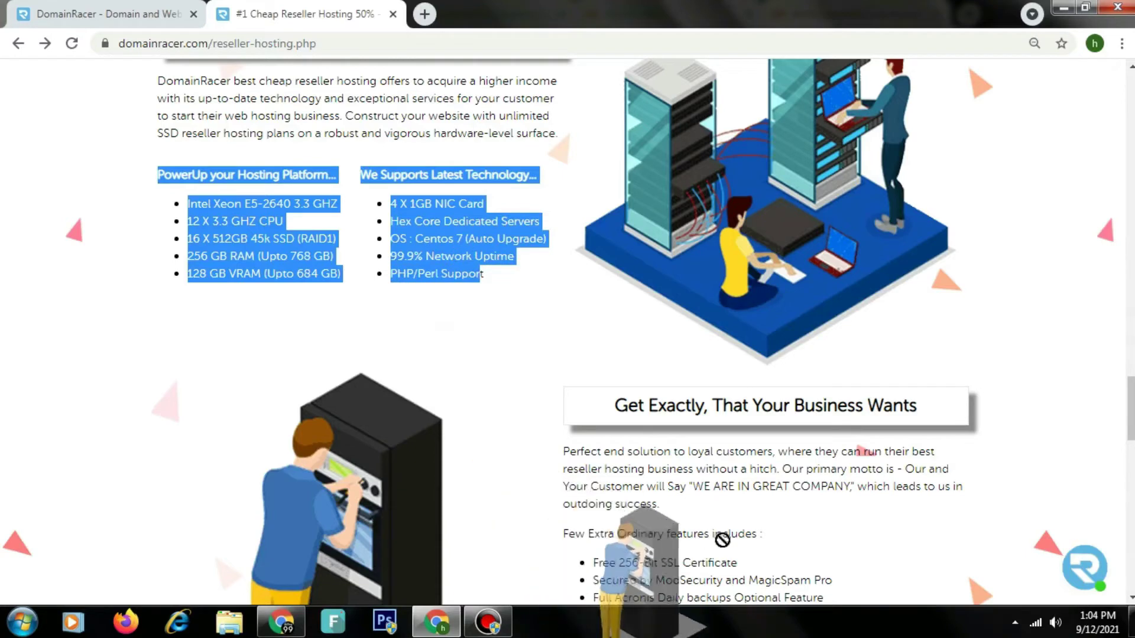
Step: Review the extra business features and Need Help contacts, briefly opening and closing the support chat
{"action": "left_click_drag", "start_coordinate": [627, 469], "coordinate": [739, 563]}
{"action": "left_click_drag", "start_coordinate": [1130, 415], "coordinate": [1130, 567]}
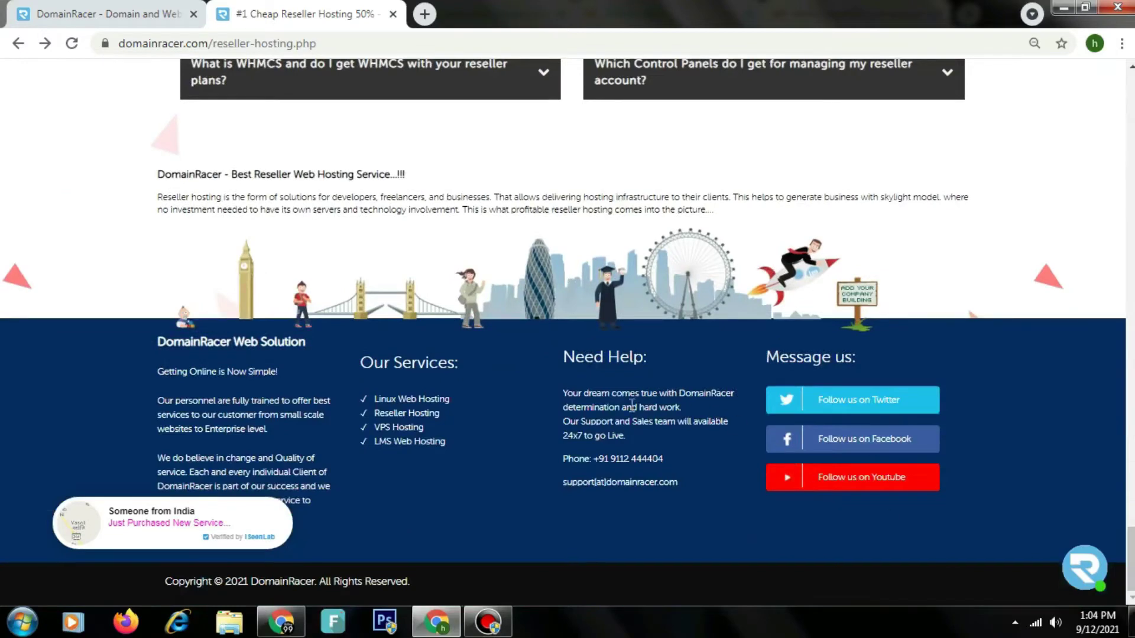
{"action": "left_click_drag", "start_coordinate": [574, 398], "coordinate": [706, 504]}
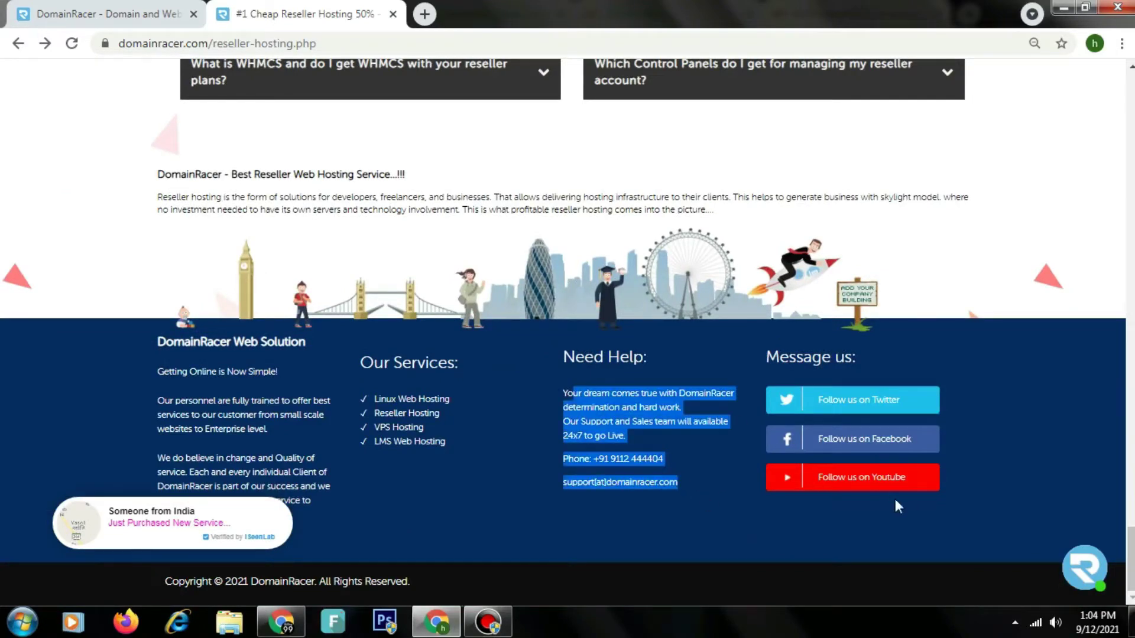
{"action": "left_click", "coordinate": [1087, 573]}
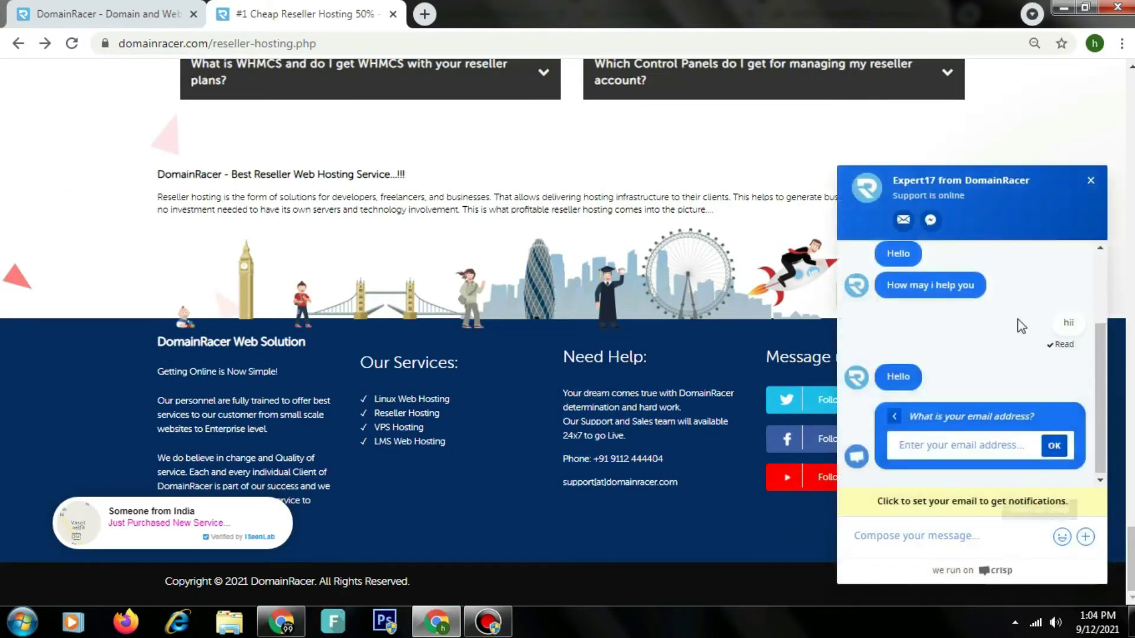
{"action": "left_click", "coordinate": [1091, 181]}
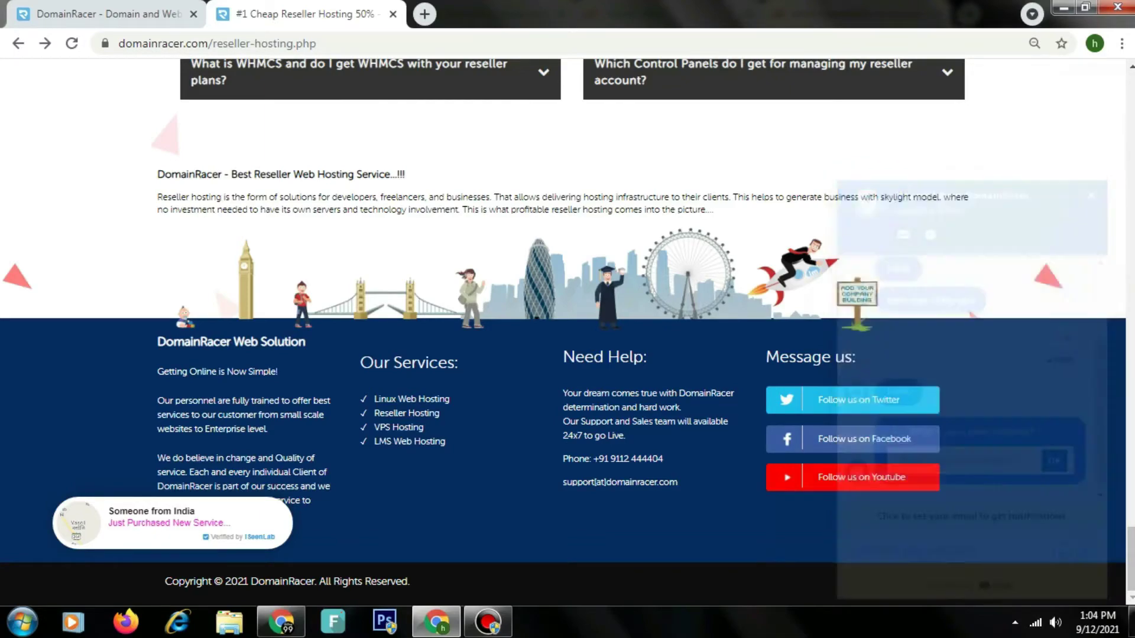
{"action": "scroll", "coordinate": [1112, 207], "scroll_direction": "up", "scroll_amount": 15}
{"action": "scroll", "coordinate": [1125, 177], "scroll_direction": "up", "scroll_amount": 12}
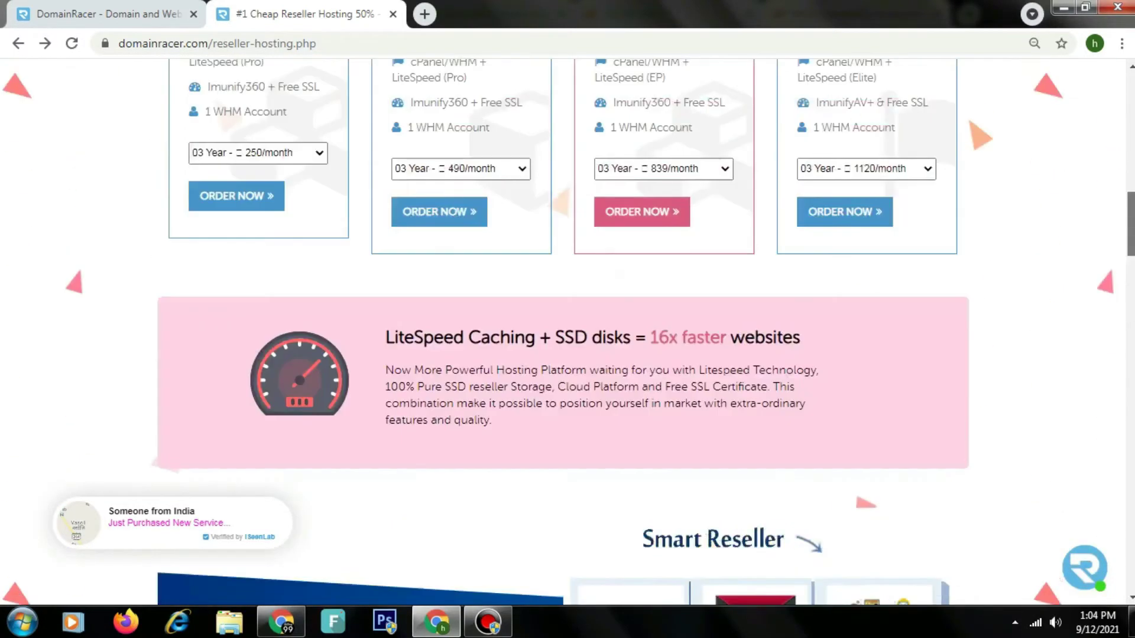
{"action": "scroll", "coordinate": [1125, 176], "scroll_direction": "down", "scroll_amount": 1}
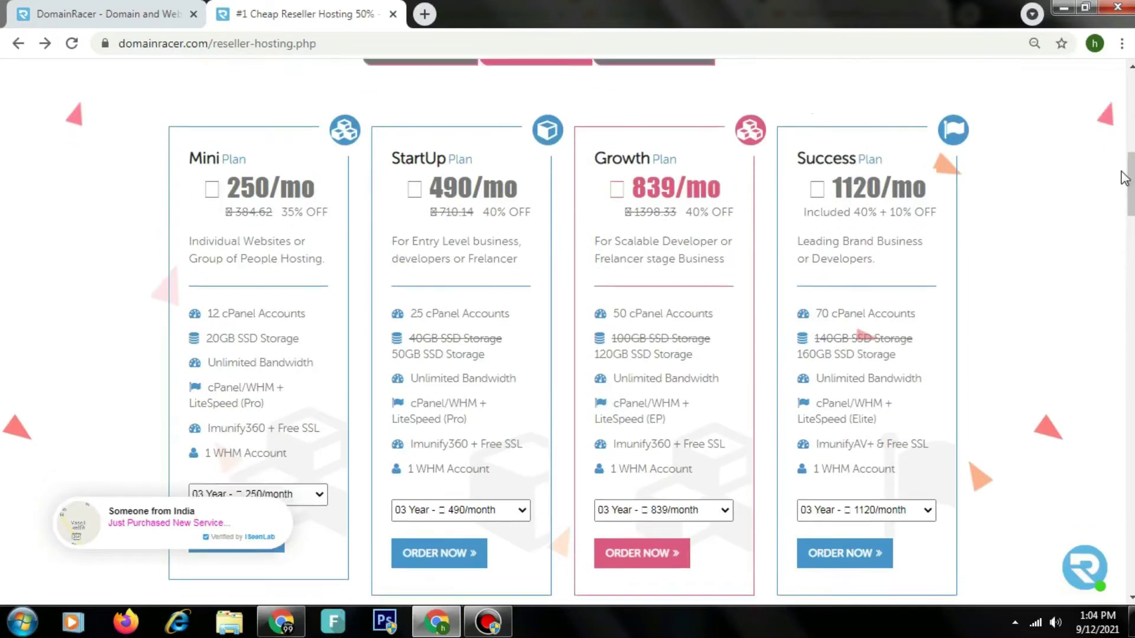
Step: Order the Mature reseller plan with '01 Year - 1609/month' billing from the Seed/Established/Mature tab
{"action": "left_click", "coordinate": [441, 61]}
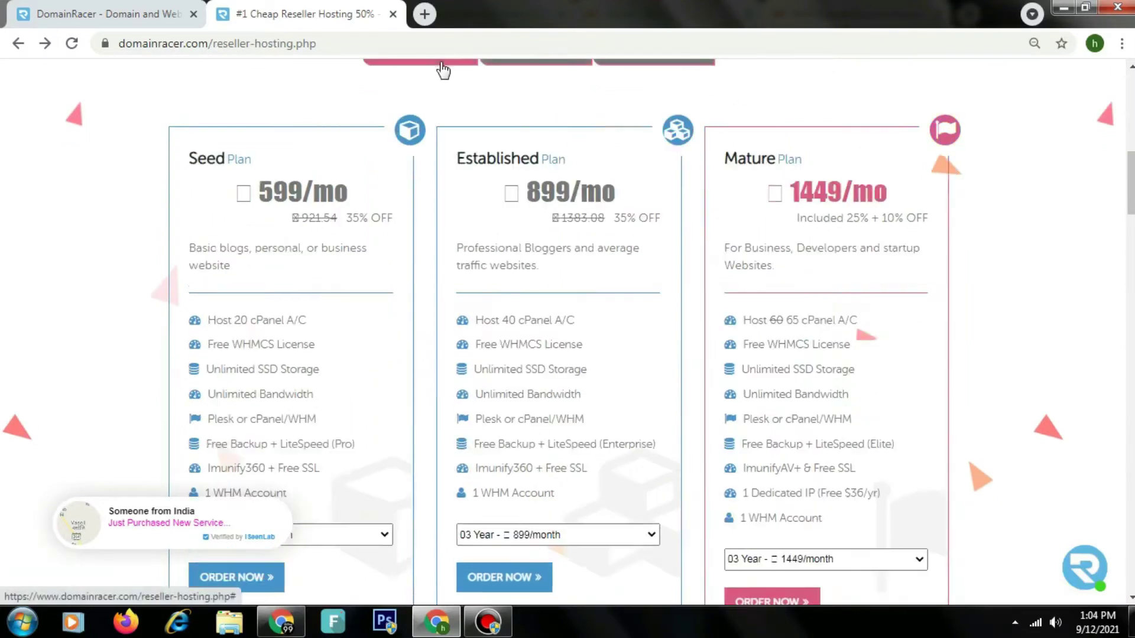
{"action": "left_click_drag", "start_coordinate": [713, 155], "coordinate": [775, 267]}
{"action": "scroll", "coordinate": [774, 267], "scroll_direction": "down", "scroll_amount": 3}
{"action": "scroll", "coordinate": [568, 332], "scroll_direction": "up", "scroll_amount": 2}
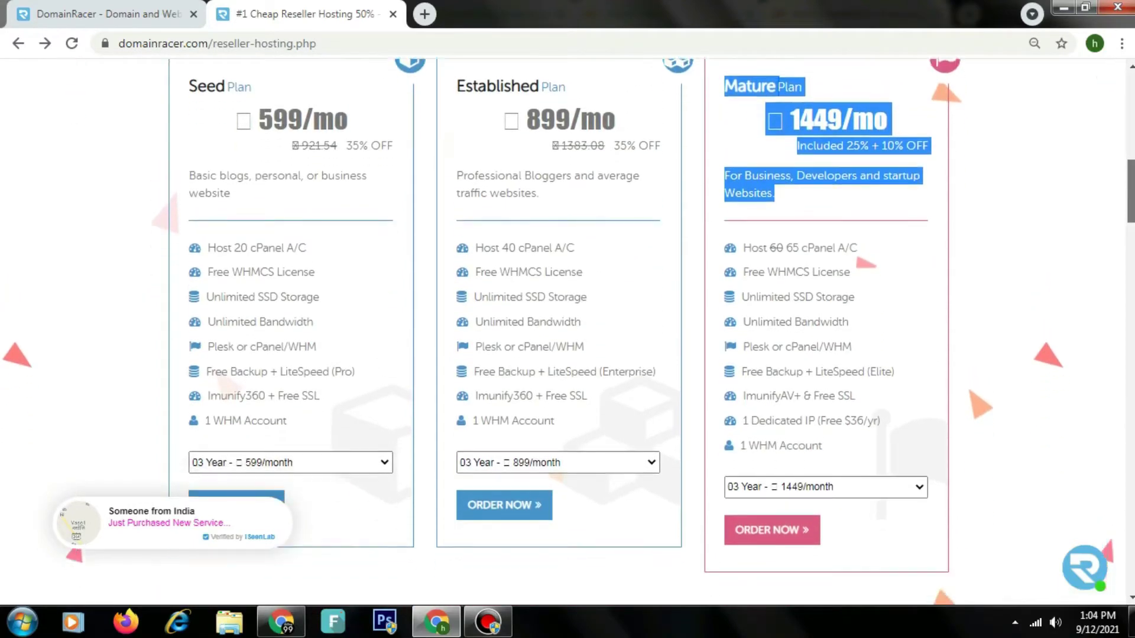
{"action": "left_click", "coordinate": [861, 230]}
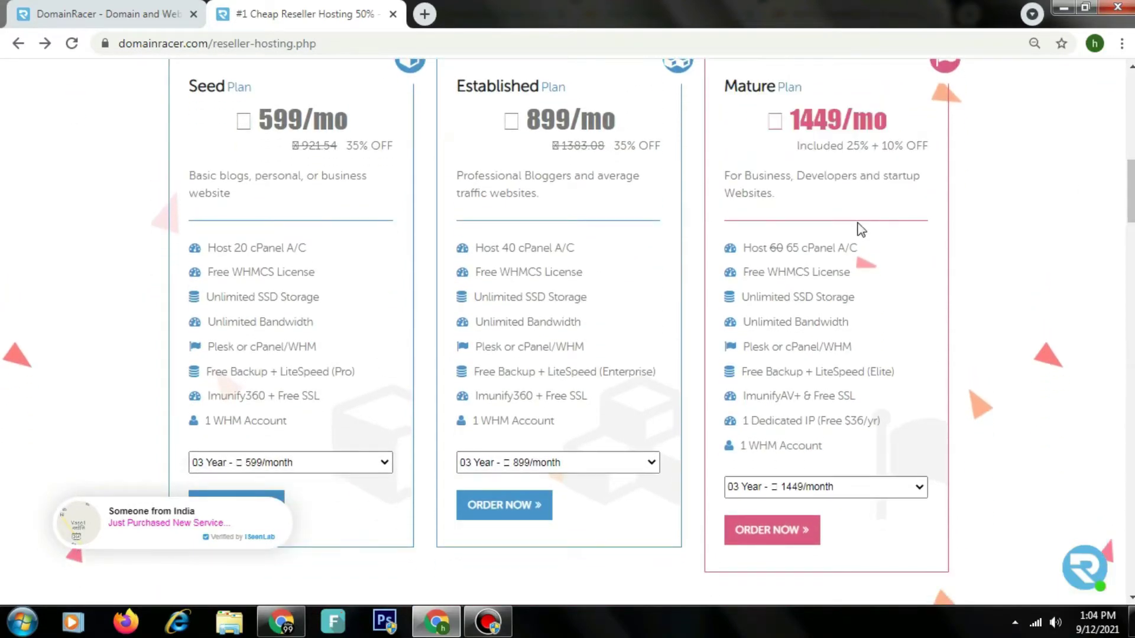
{"action": "left_click", "coordinate": [806, 490]}
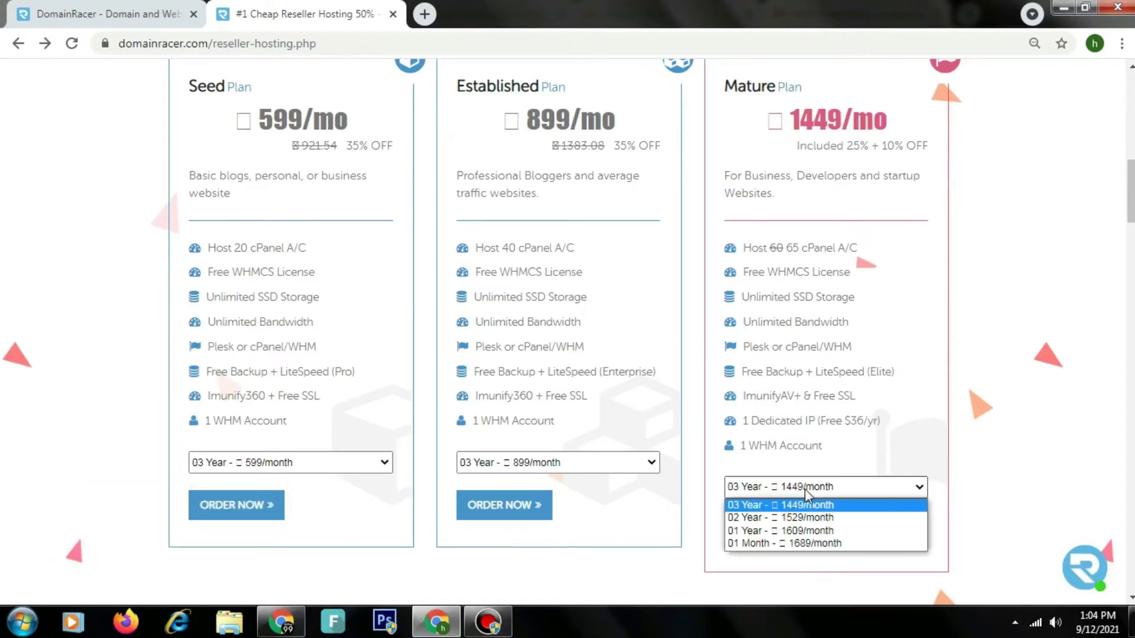
{"action": "left_click", "coordinate": [816, 531]}
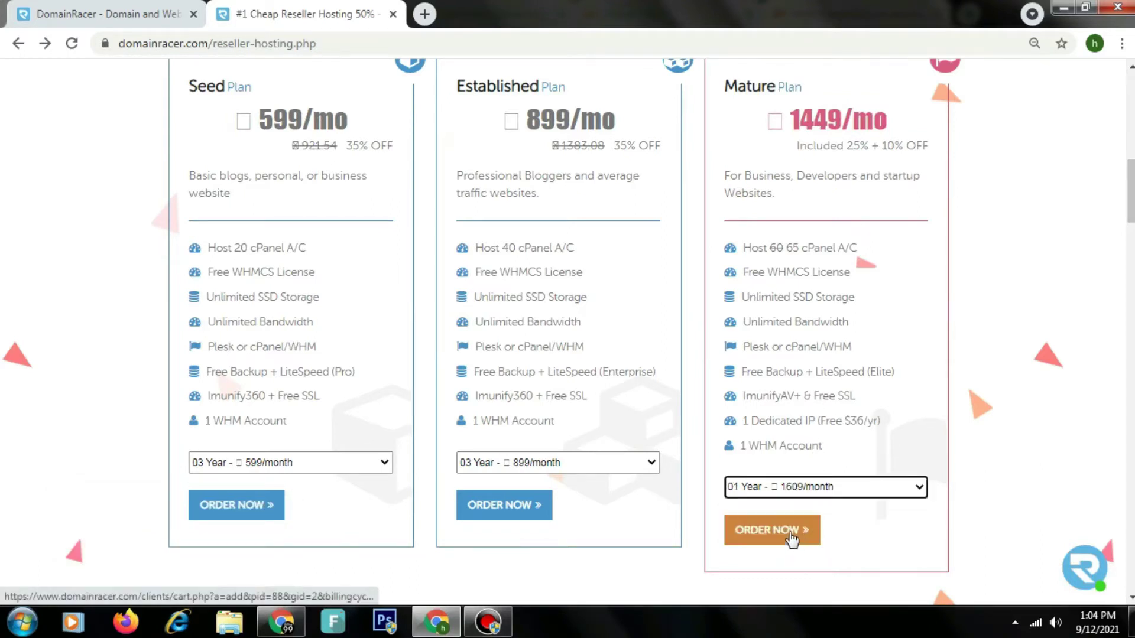
{"action": "left_click", "coordinate": [791, 533]}
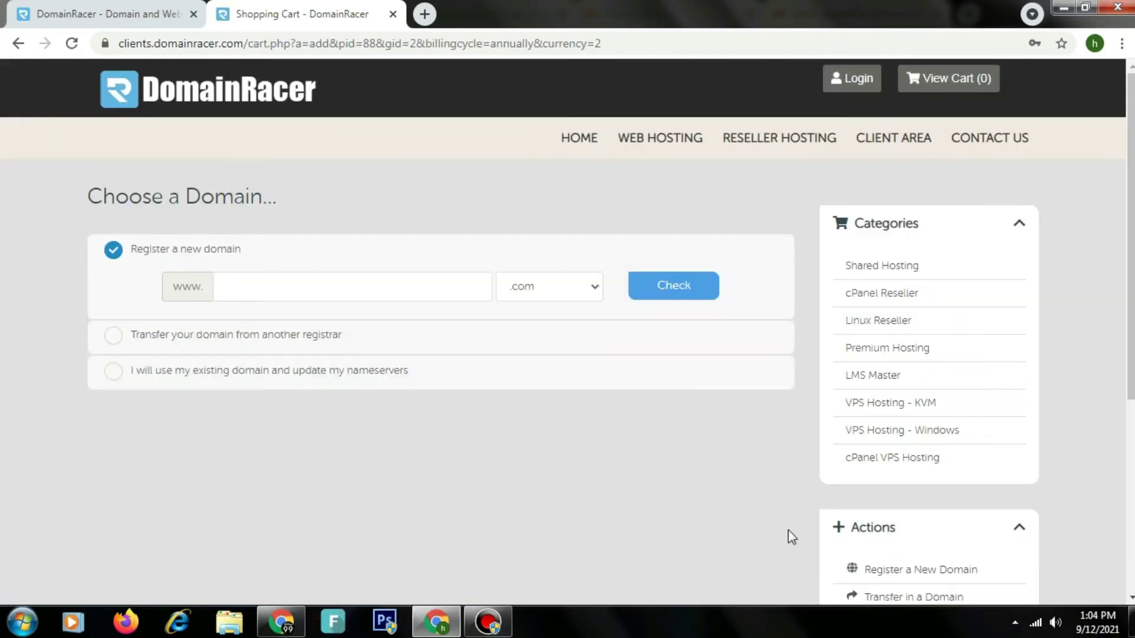
Step: Attach the existing domain yourdomain1.com to the order and continue to the cart
{"action": "left_click", "coordinate": [370, 382]}
{"action": "left_click", "coordinate": [356, 369]}
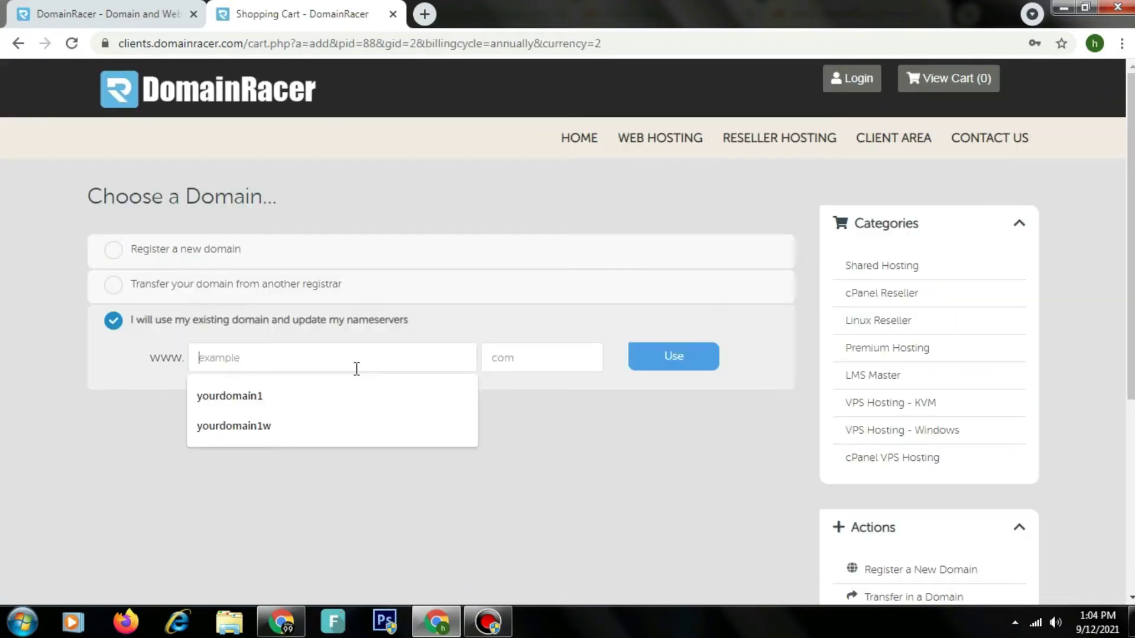
{"action": "left_click", "coordinate": [350, 395]}
{"action": "left_click", "coordinate": [512, 367]}
{"action": "type", "text": "com"}
{"action": "left_click", "coordinate": [688, 362]}
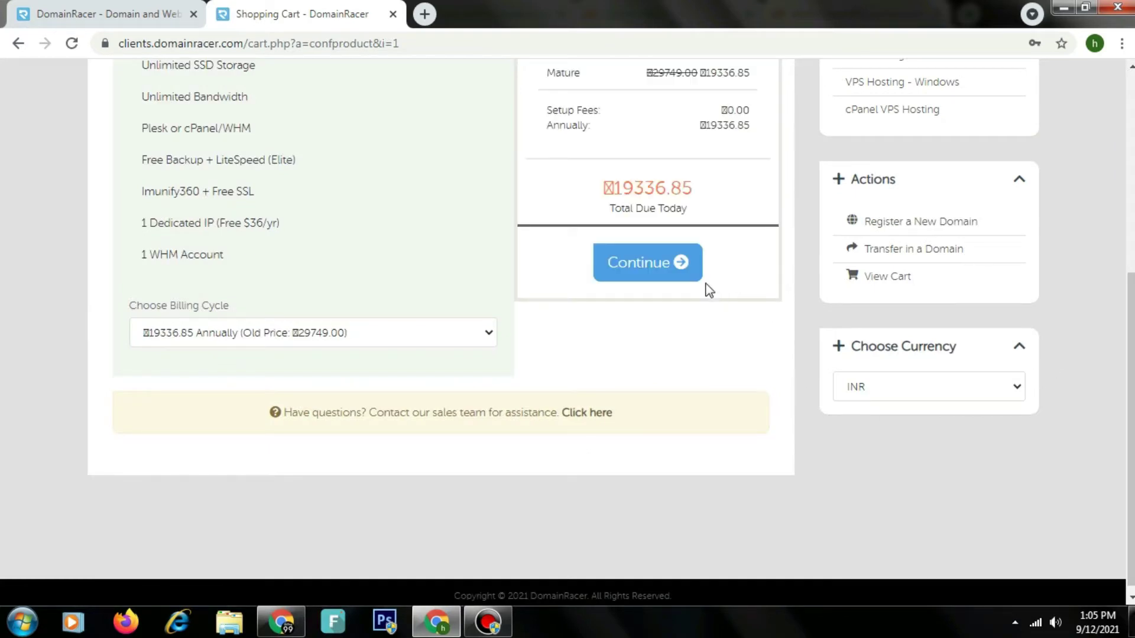
{"action": "scroll", "coordinate": [601, 361], "scroll_direction": "up", "scroll_amount": 3}
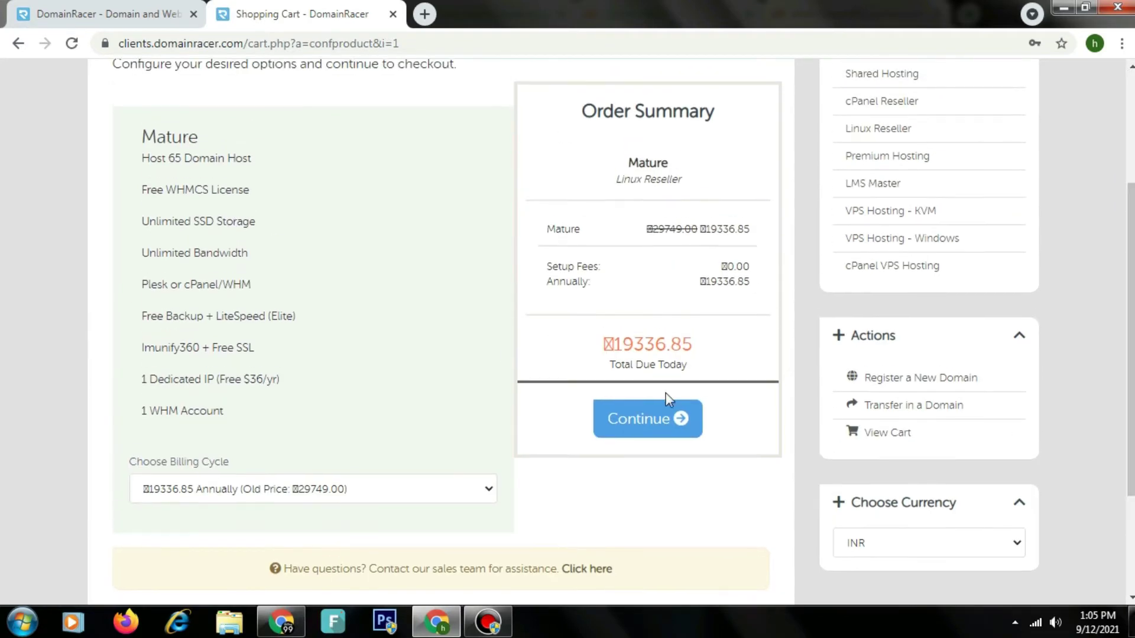
{"action": "left_click", "coordinate": [680, 418]}
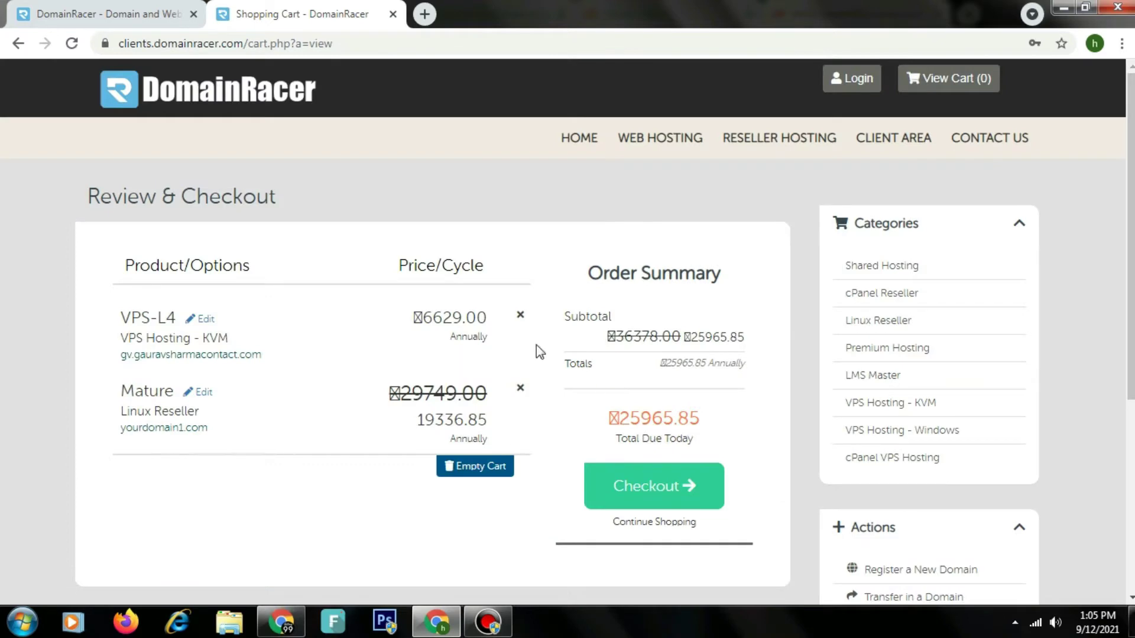
Step: Remove the VPS-L4 item from the cart and proceed to checkout at 19336.85 due today
{"action": "left_click", "coordinate": [520, 315]}
{"action": "left_click", "coordinate": [584, 266]}
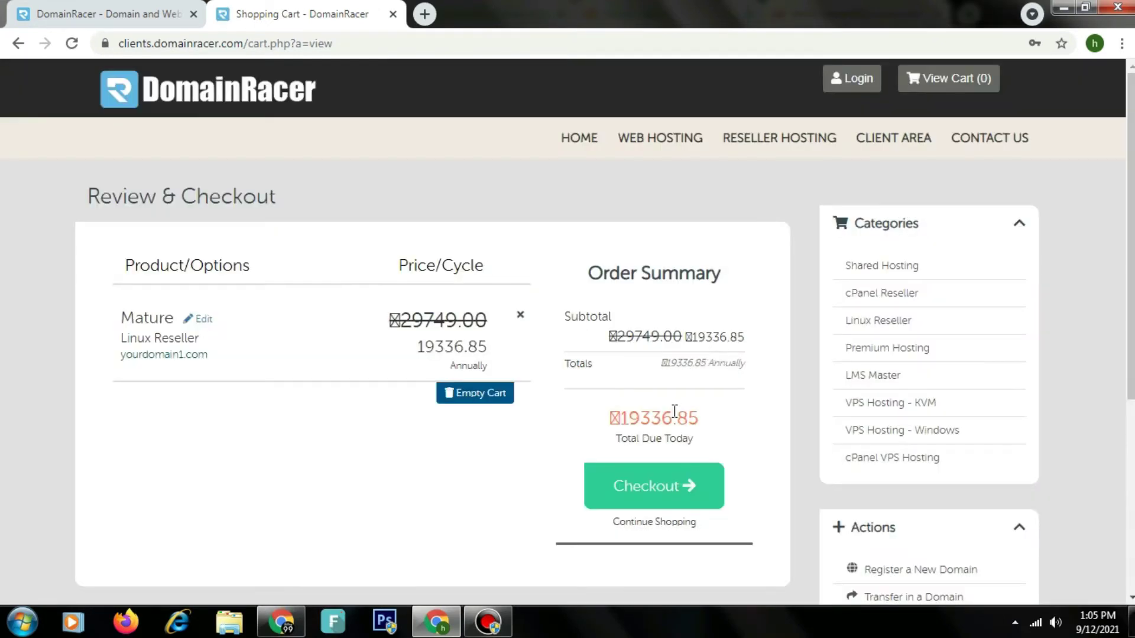
{"action": "double_click", "coordinate": [675, 414]}
{"action": "left_click", "coordinate": [653, 486]}
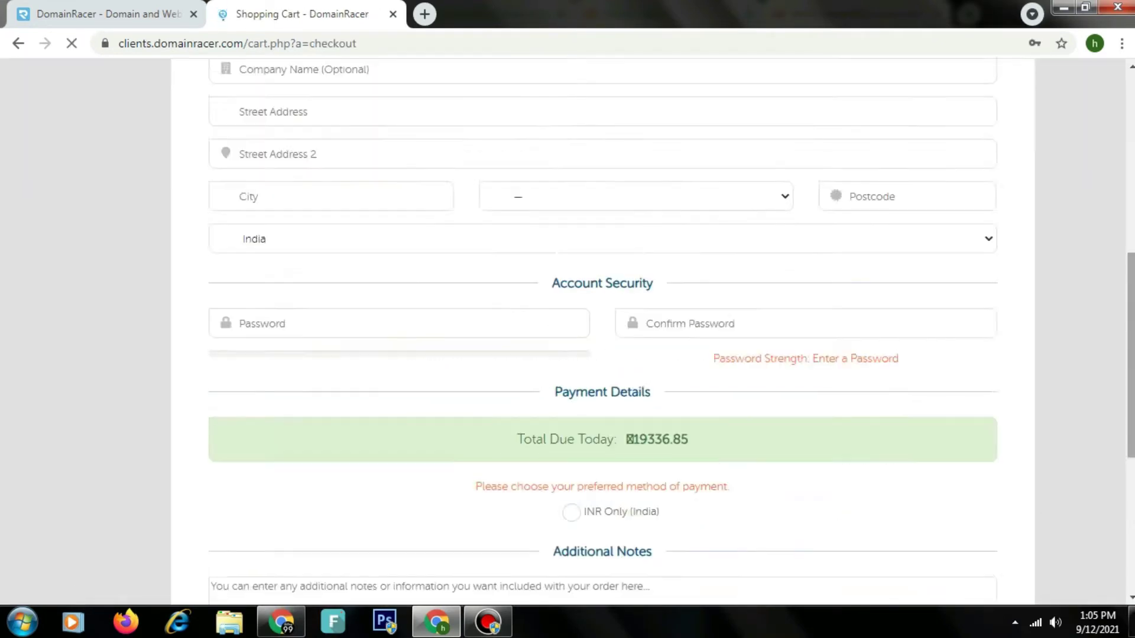
{"action": "scroll", "coordinate": [1122, 284], "scroll_direction": "down", "scroll_amount": 5}
{"action": "scroll", "coordinate": [1122, 283], "scroll_direction": "up", "scroll_amount": 6}
{"action": "scroll", "coordinate": [1096, 393], "scroll_direction": "down", "scroll_amount": 5}
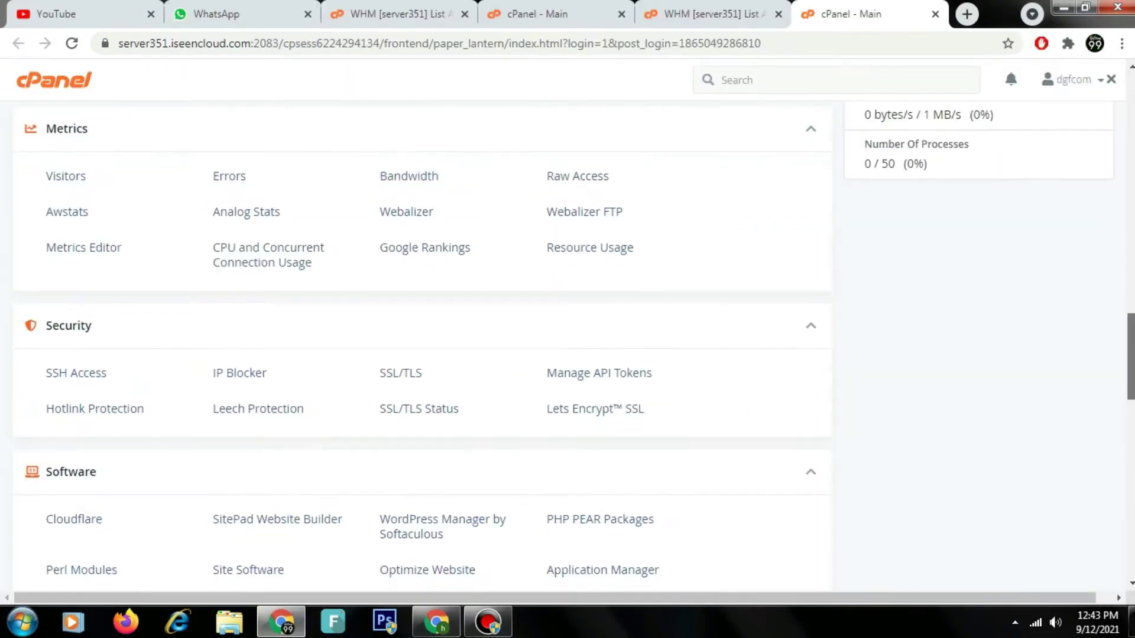
{"action": "scroll", "coordinate": [423, 349], "scroll_direction": "down", "scroll_amount": 15}
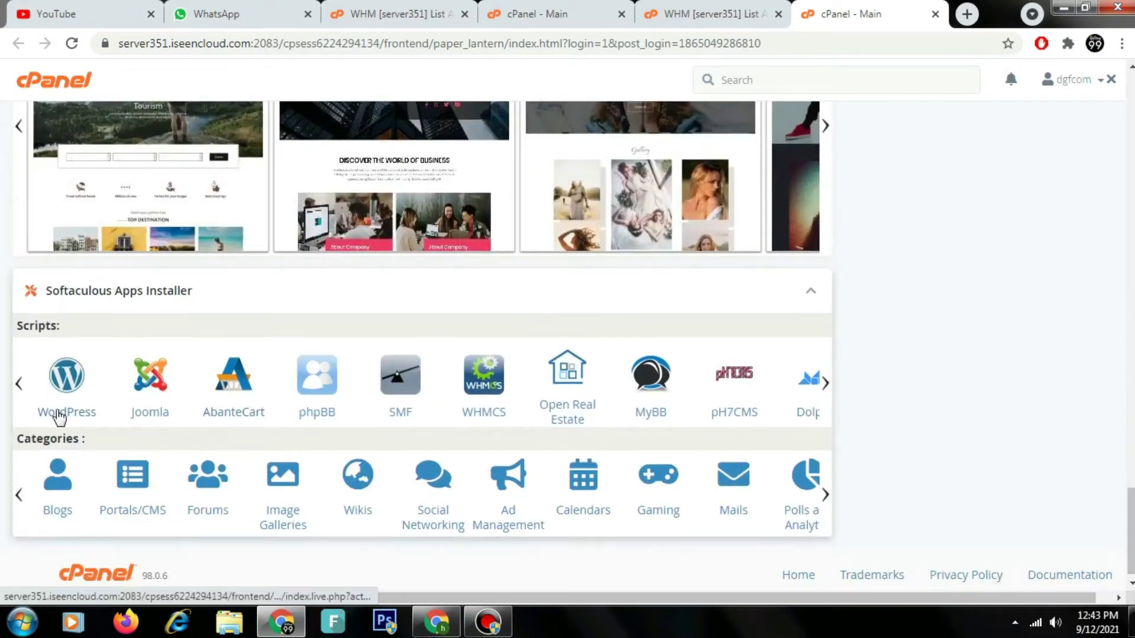
Step: Open the Softaculous WordPress install form and check the target domain and available versions
{"action": "left_click", "coordinate": [59, 413]}
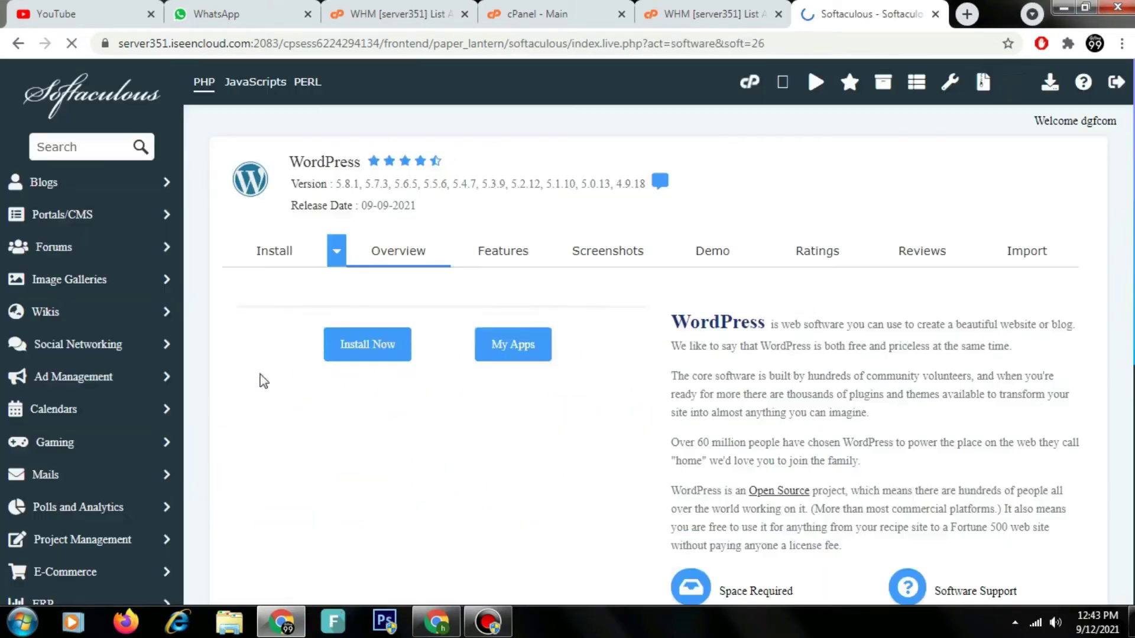
{"action": "scroll", "coordinate": [857, 306], "scroll_direction": "down", "scroll_amount": 15}
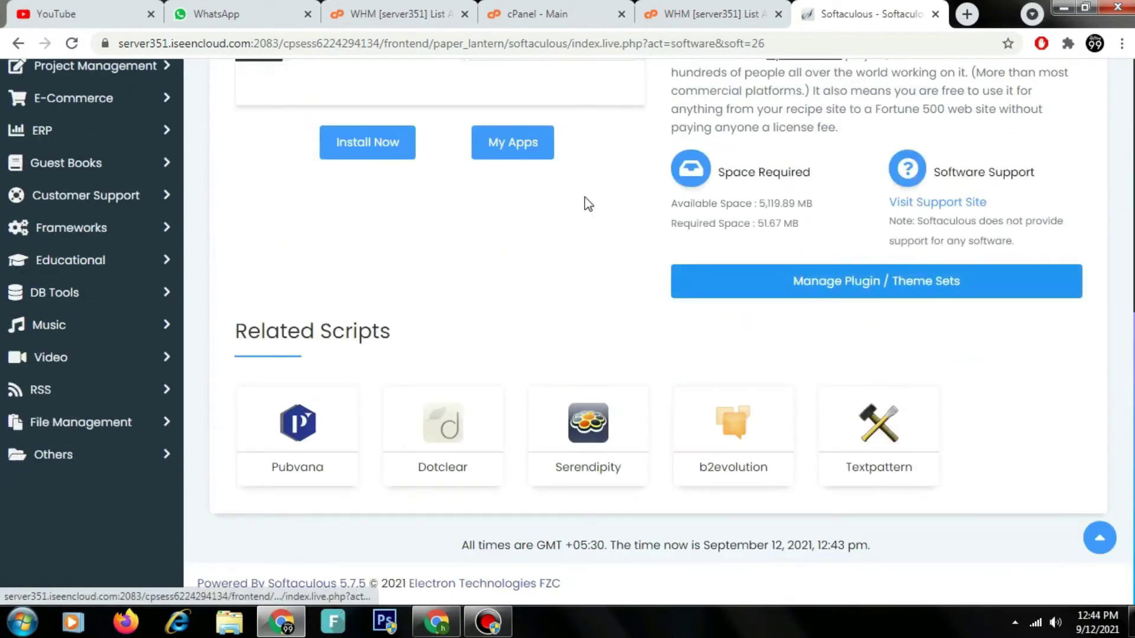
{"action": "left_click", "coordinate": [296, 138]}
{"action": "scroll", "coordinate": [507, 210], "scroll_direction": "down", "scroll_amount": 5}
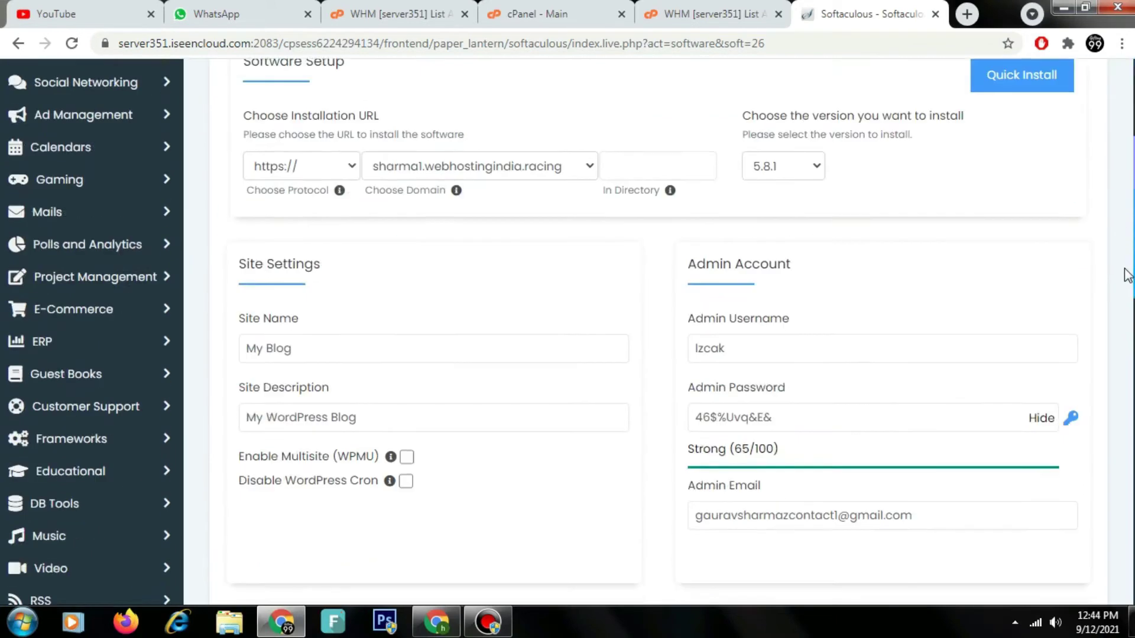
{"action": "left_click", "coordinate": [496, 168]}
{"action": "left_click", "coordinate": [761, 177]}
Step: Replace the default admin username and admin password with new ones
{"action": "left_click", "coordinate": [743, 352]}
{"action": "double_click", "coordinate": [742, 353]}
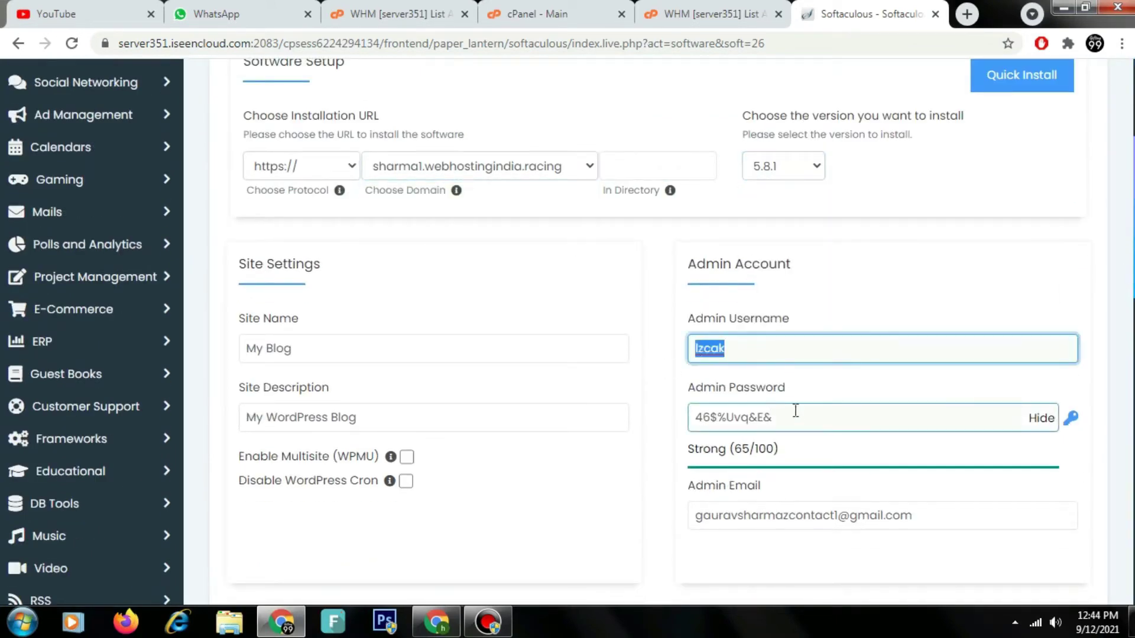
{"action": "left_click", "coordinate": [1040, 418]}
{"action": "double_click", "coordinate": [760, 355]}
{"action": "type", "text": "Gaurav1"}
{"action": "left_click", "coordinate": [777, 425]}
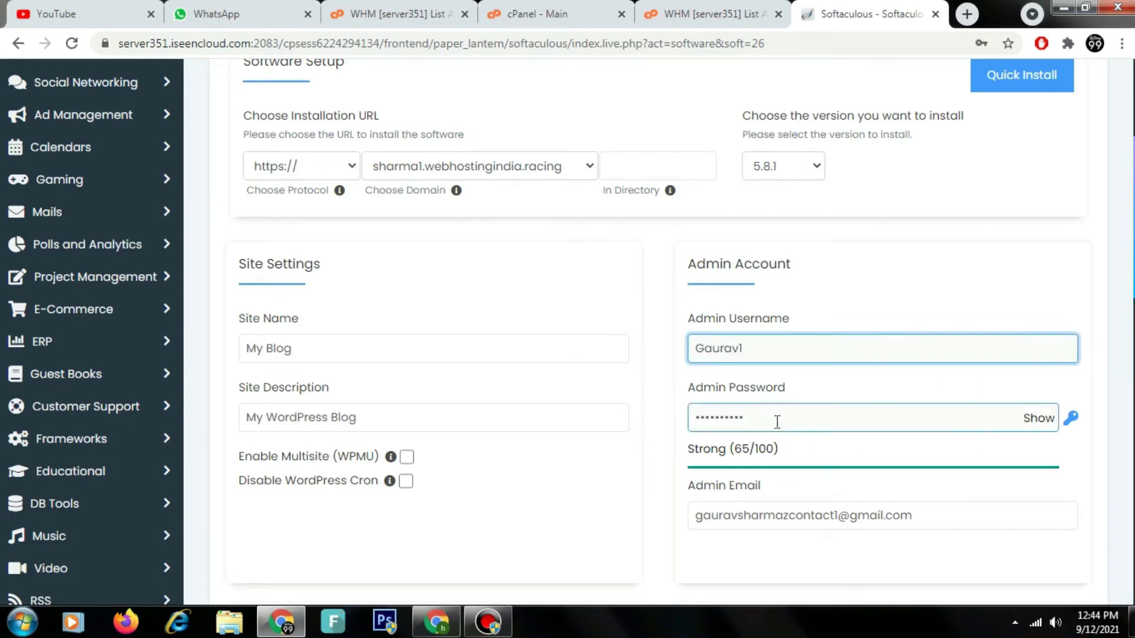
{"action": "double_click", "coordinate": [777, 420]}
{"action": "type", "text": "********"}
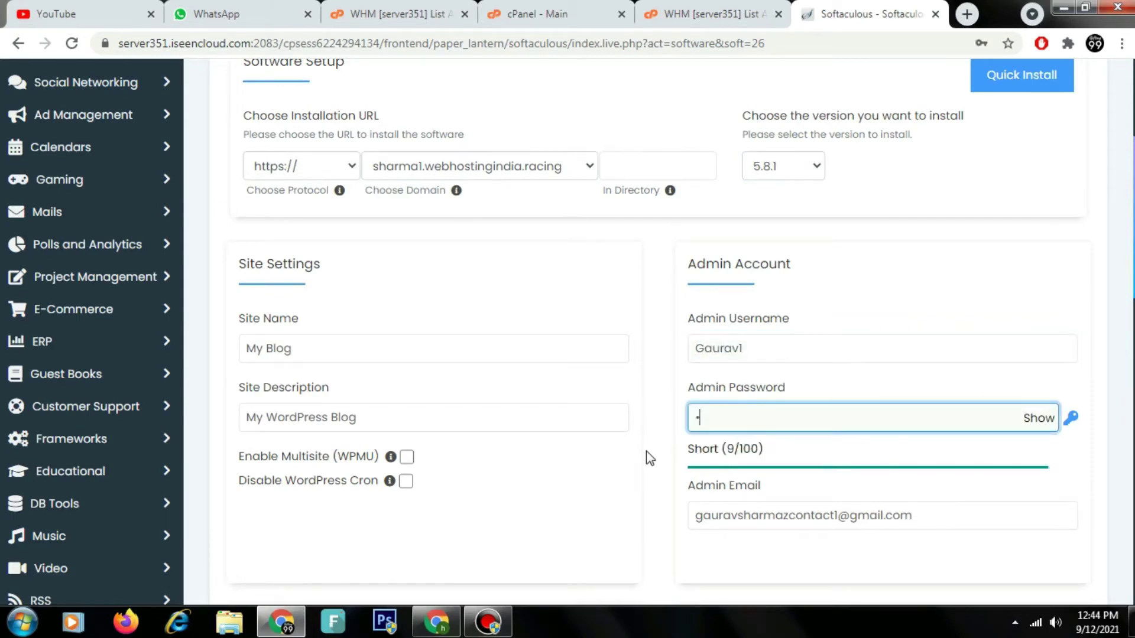
{"action": "type", "text": "***"}
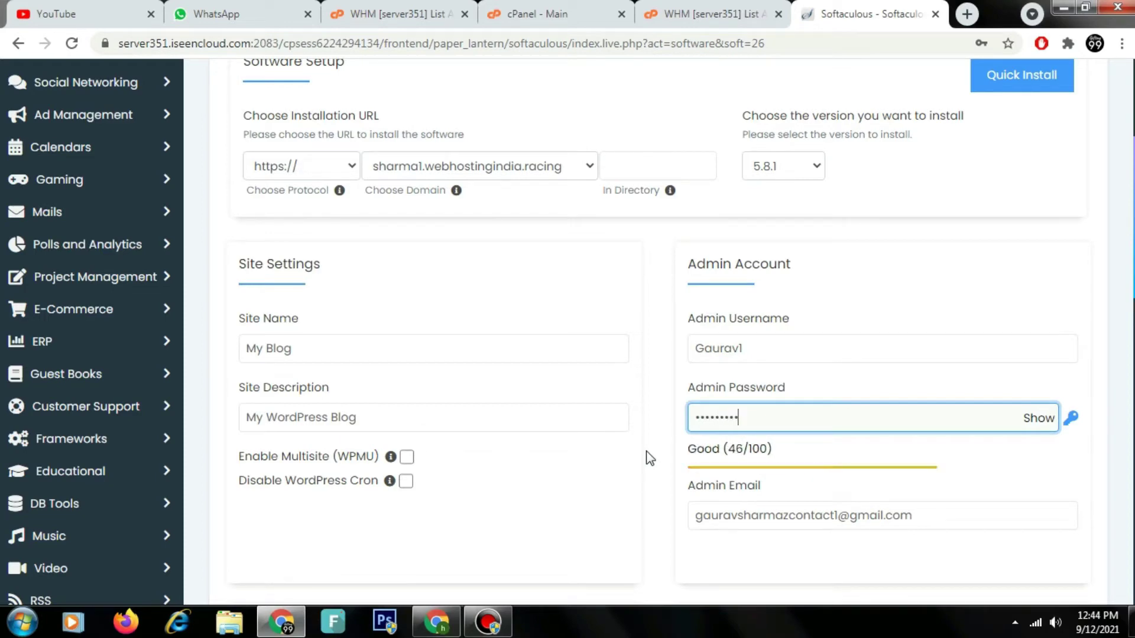
Step: Install WordPress and reach the success page listing the site and wp-admin URLs
{"action": "scroll", "coordinate": [647, 452], "scroll_direction": "down", "scroll_amount": 2}
{"action": "scroll", "coordinate": [801, 524], "scroll_direction": "down", "scroll_amount": 15}
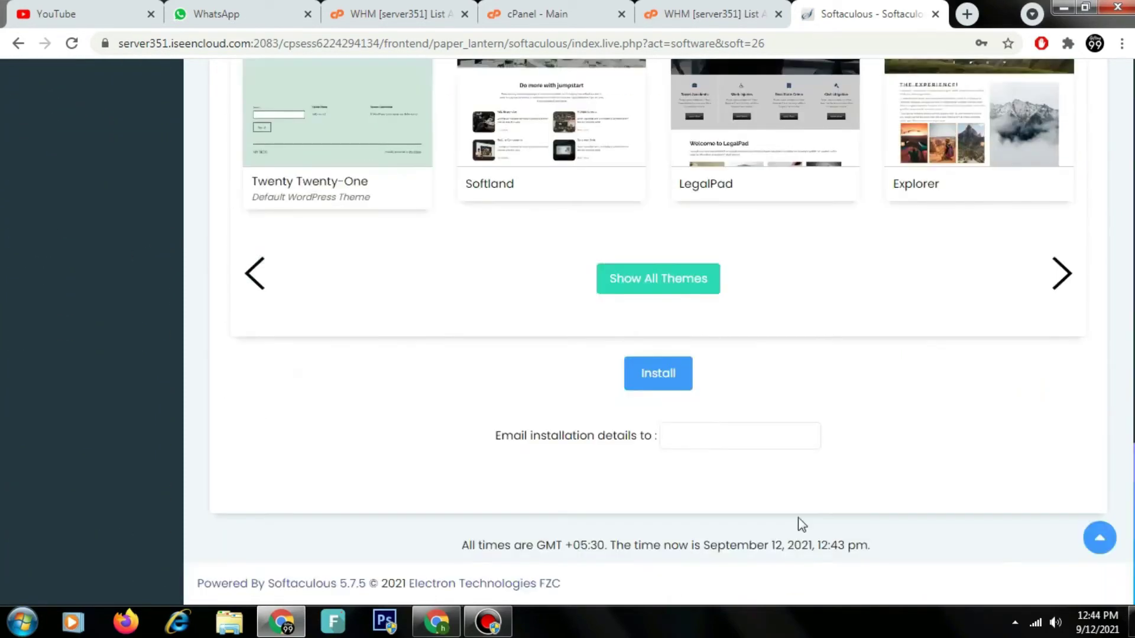
{"action": "scroll", "coordinate": [675, 375], "scroll_direction": "up", "scroll_amount": 2}
{"action": "left_click", "coordinate": [658, 503]}
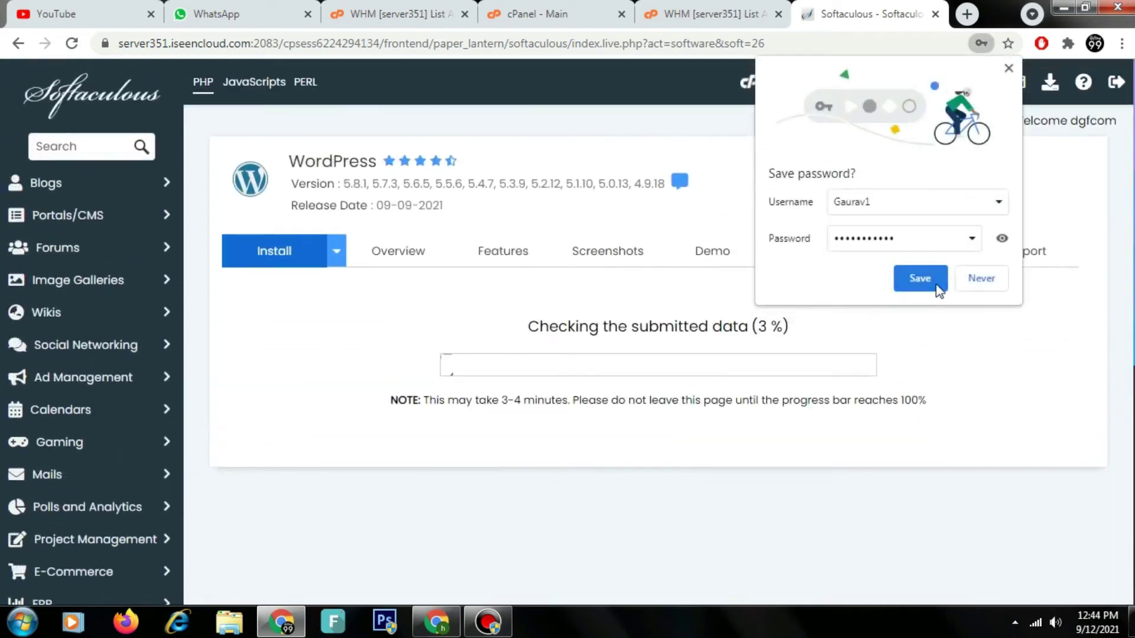
{"action": "left_click", "coordinate": [915, 279]}
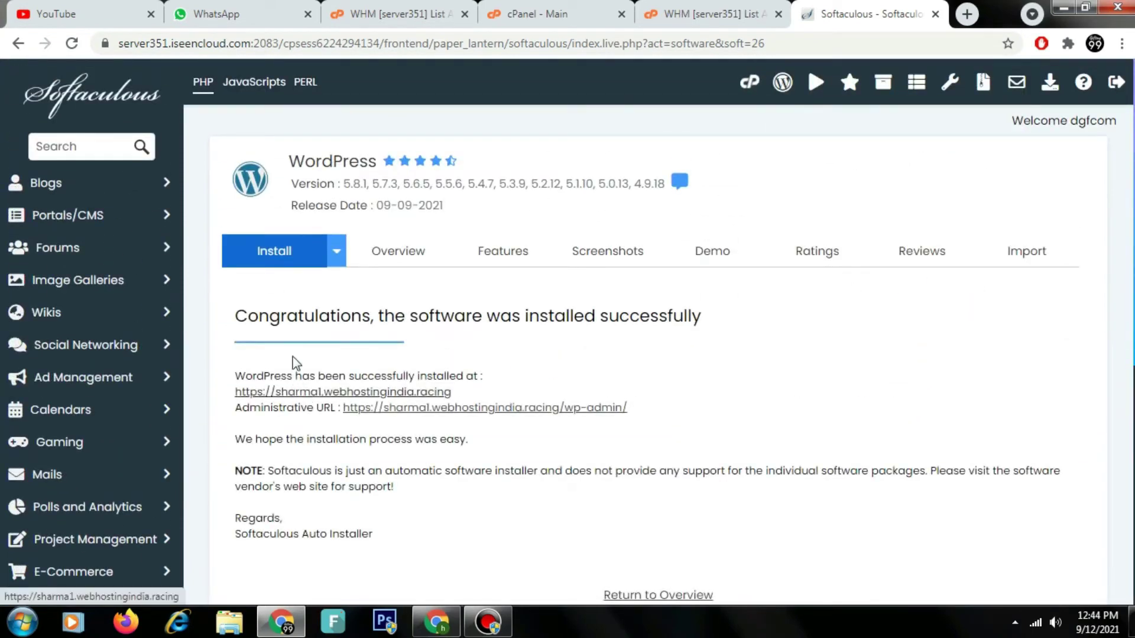
{"action": "triple_click", "coordinate": [291, 319]}
Step: Open the new WordPress site in a new tab, then its wp-admin area
{"action": "left_click", "coordinate": [314, 393]}
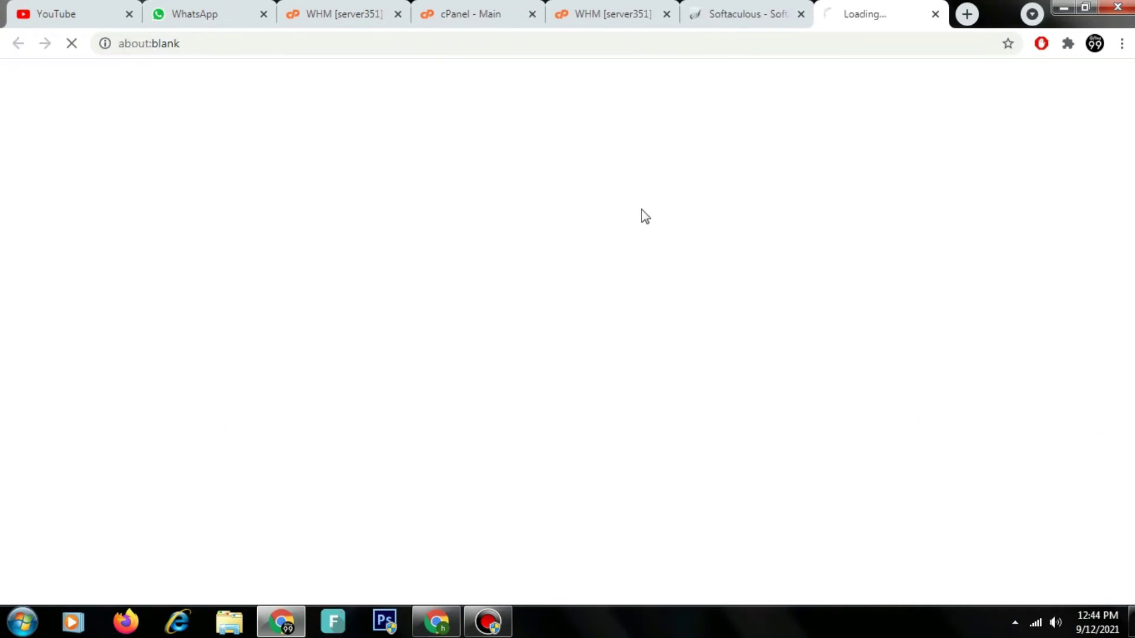
{"action": "scroll", "coordinate": [1132, 434], "scroll_direction": "down", "scroll_amount": 5}
{"action": "scroll", "coordinate": [1132, 435], "scroll_direction": "up", "scroll_amount": 5}
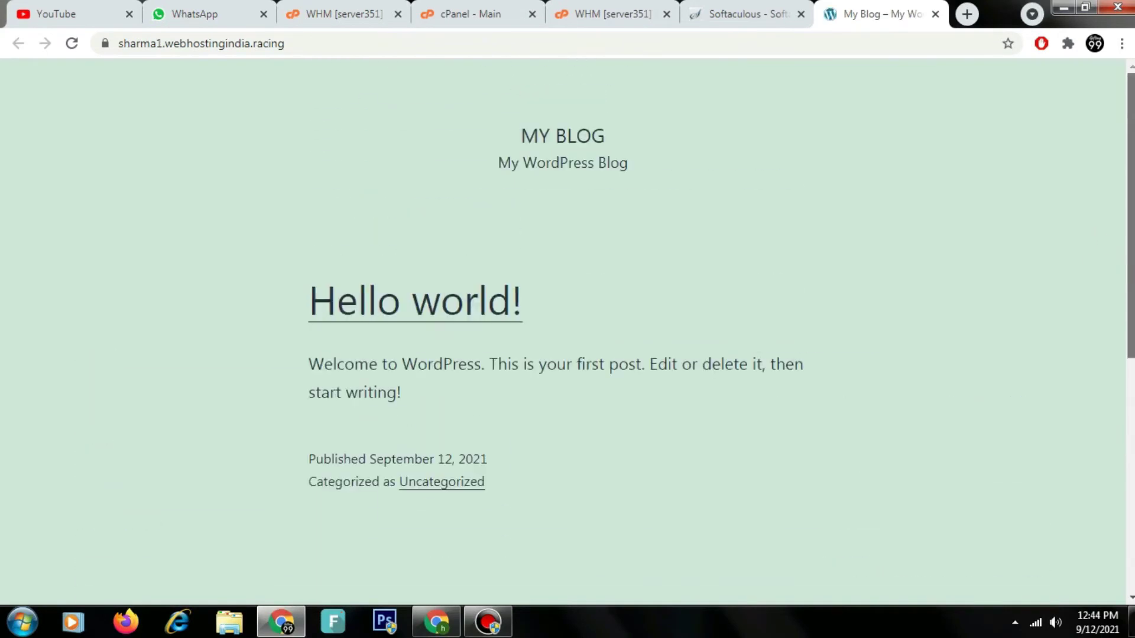
{"action": "left_click", "coordinate": [748, 14]}
{"action": "left_click", "coordinate": [445, 411]}
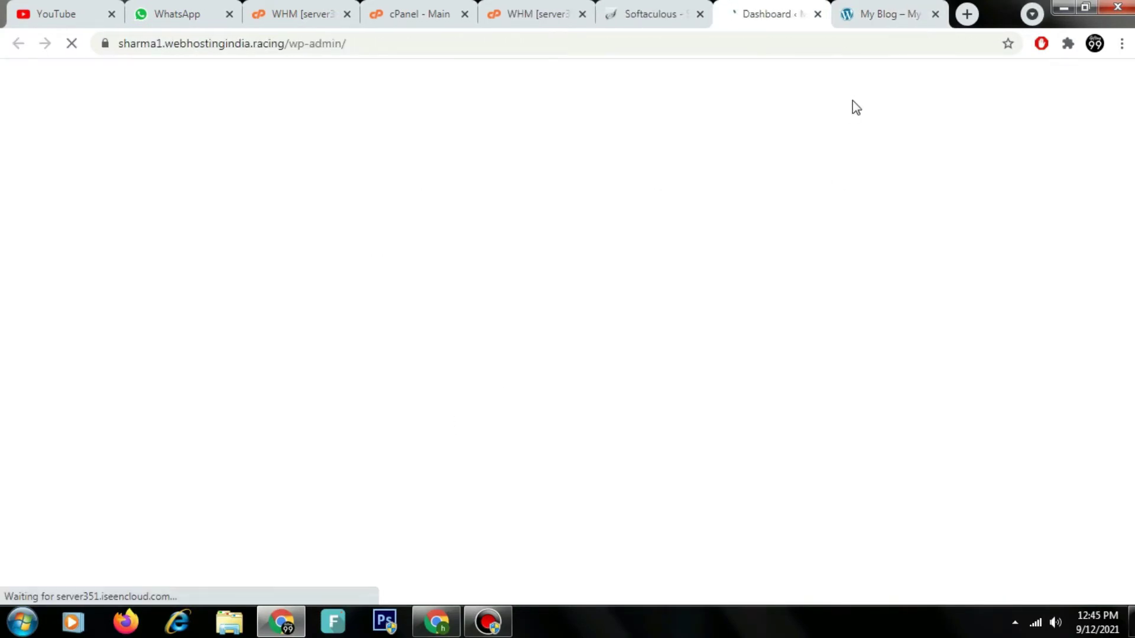
Step: Search Plugins > Add New for W3 Total Cache and install and activate it
{"action": "scroll", "coordinate": [848, 182], "scroll_direction": "down", "scroll_amount": 4}
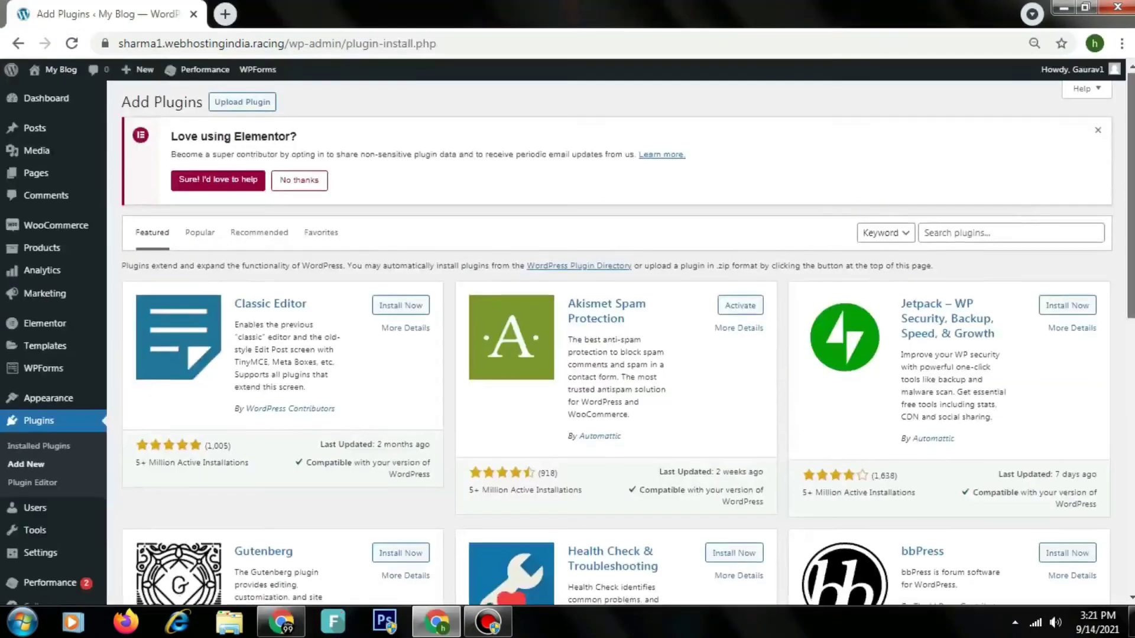
{"action": "scroll", "coordinate": [616, 355], "scroll_direction": "down", "scroll_amount": 10}
{"action": "scroll", "coordinate": [617, 355], "scroll_direction": "up", "scroll_amount": 10}
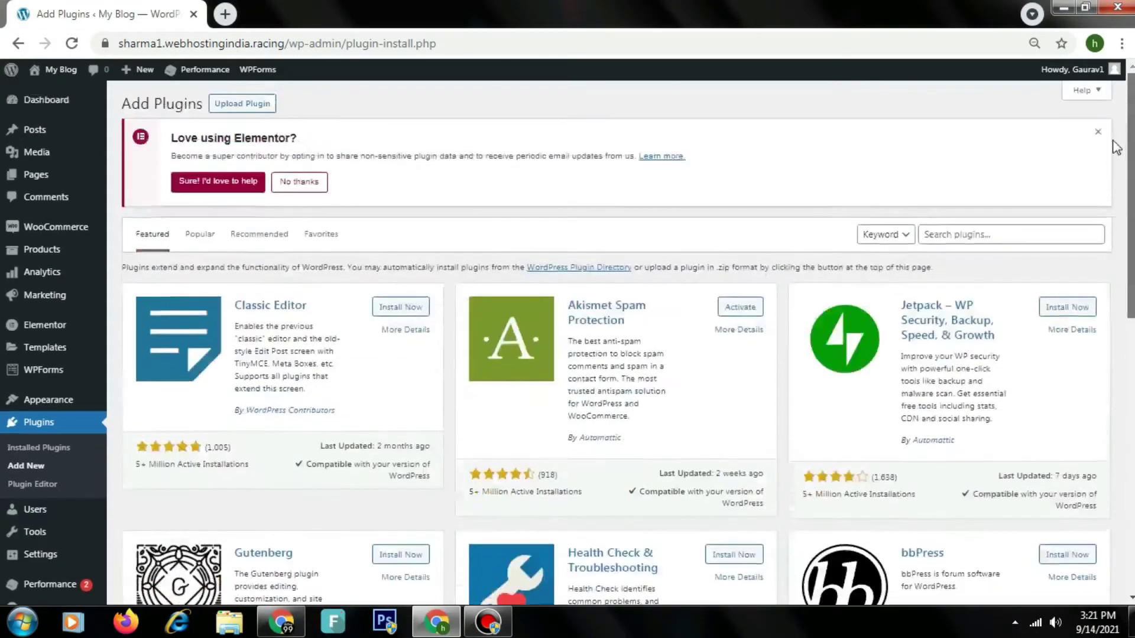
{"action": "left_click", "coordinate": [21, 467]}
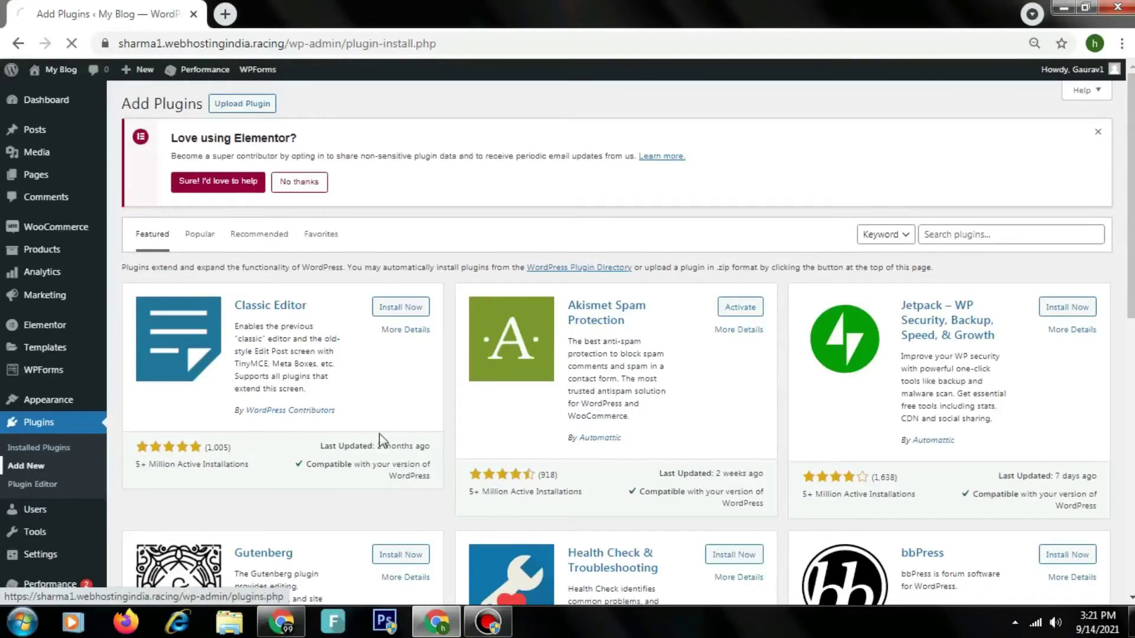
{"action": "left_click", "coordinate": [1021, 236]}
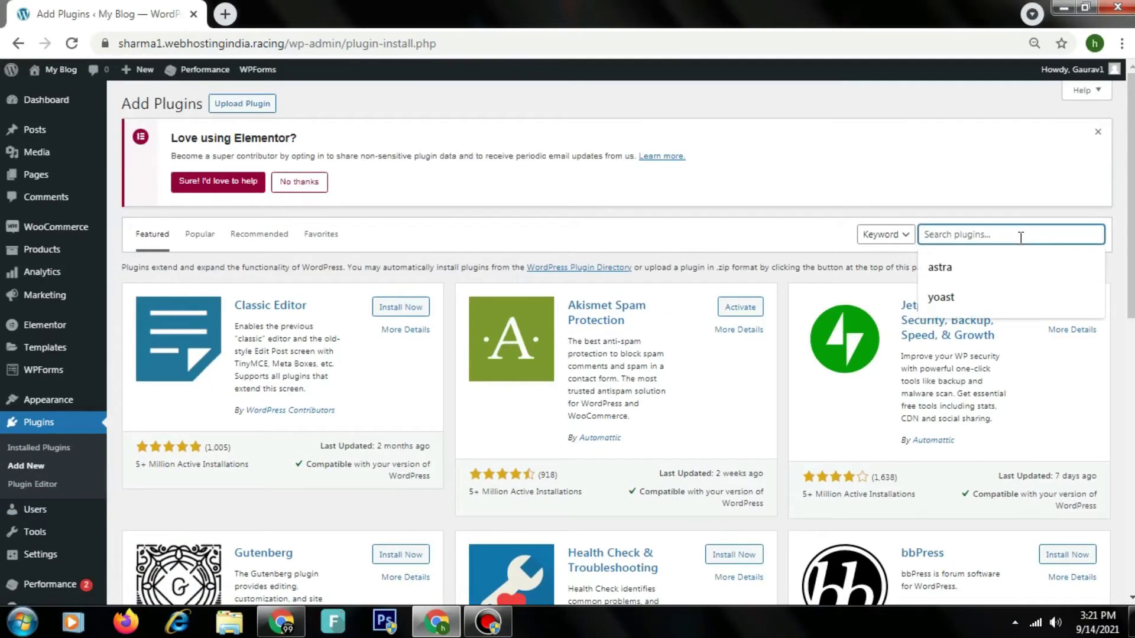
{"action": "type", "text": "w3"}
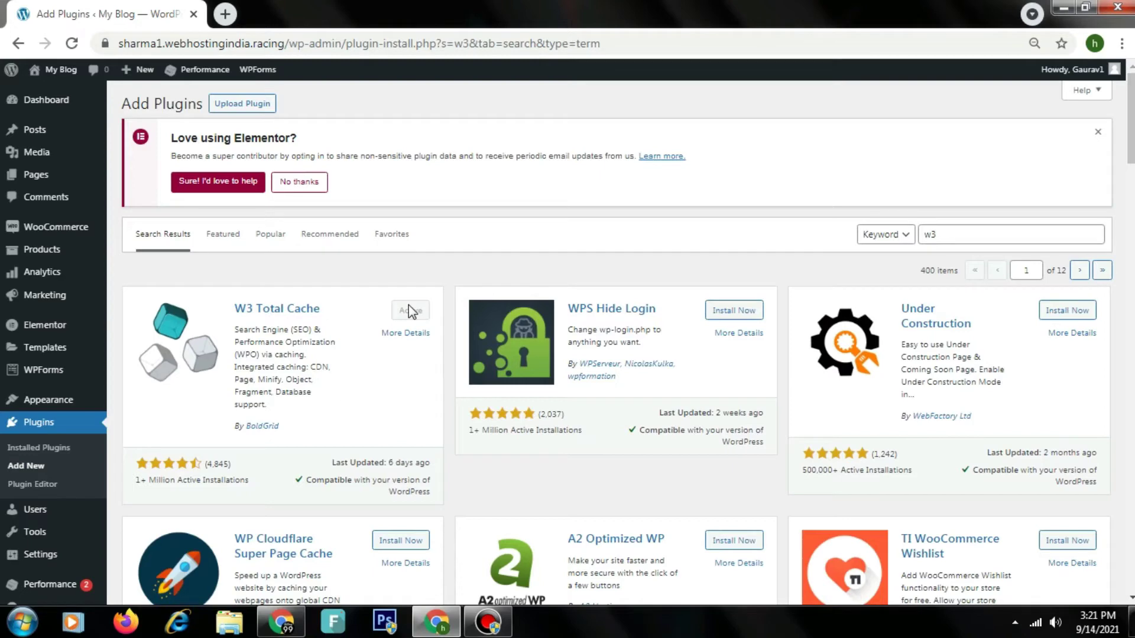
{"action": "mouse_move", "coordinate": [62, 588]}
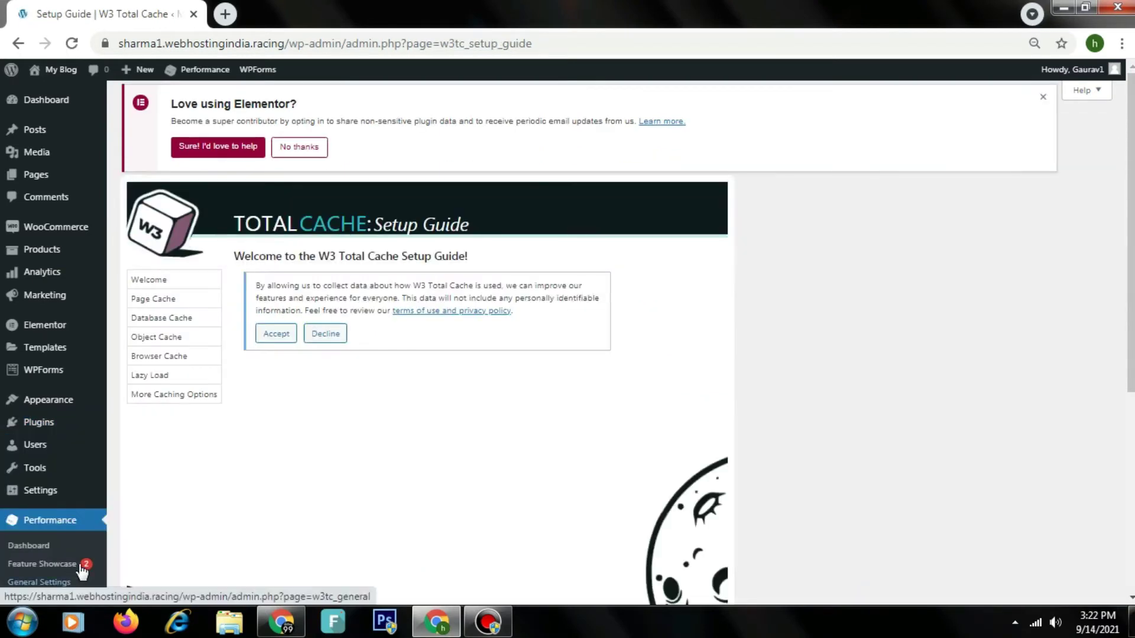
Step: Accept usage data collection and run the Page Cache speed test in the setup guide
{"action": "left_click", "coordinate": [276, 335]}
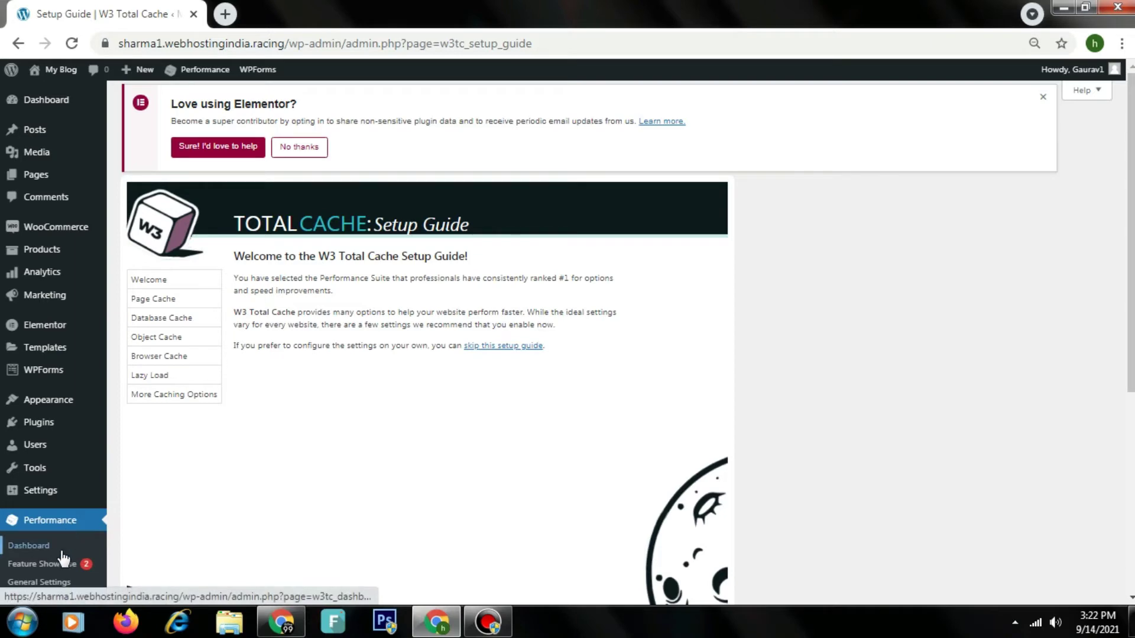
{"action": "scroll", "coordinate": [35, 562], "scroll_direction": "down", "scroll_amount": 5}
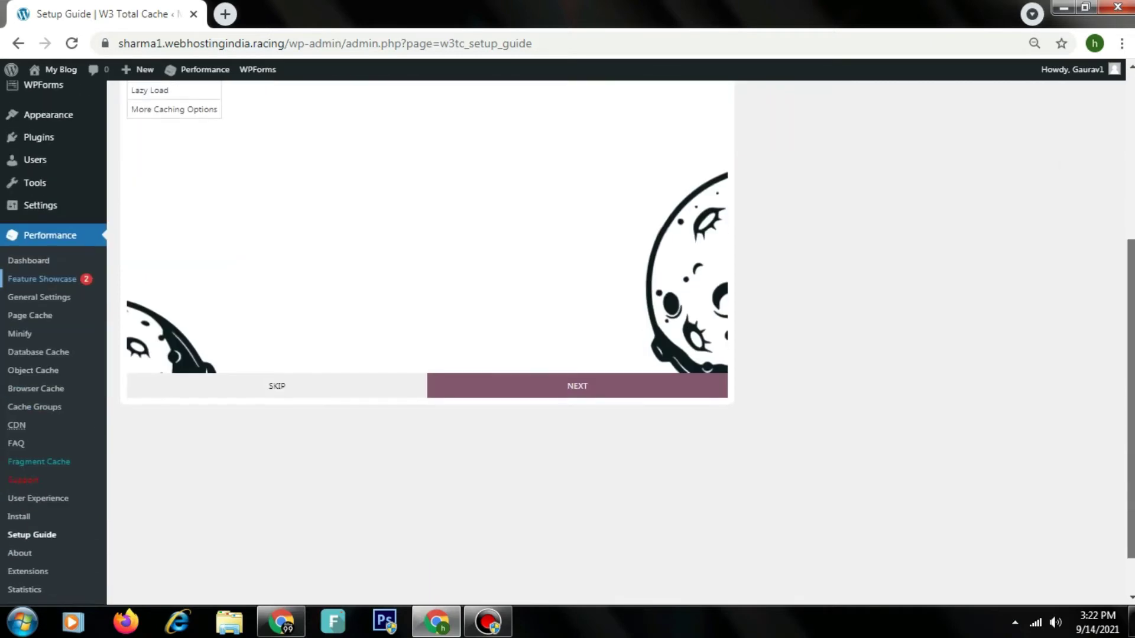
{"action": "left_click", "coordinate": [609, 390]}
{"action": "scroll", "coordinate": [586, 272], "scroll_direction": "up", "scroll_amount": 4}
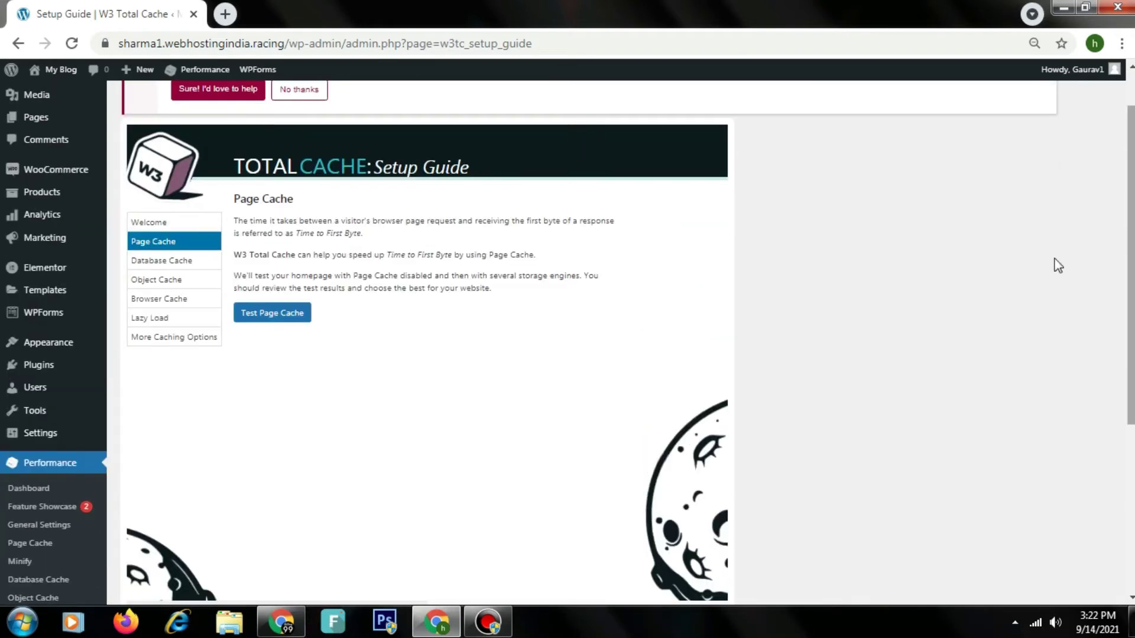
{"action": "left_click", "coordinate": [271, 316]}
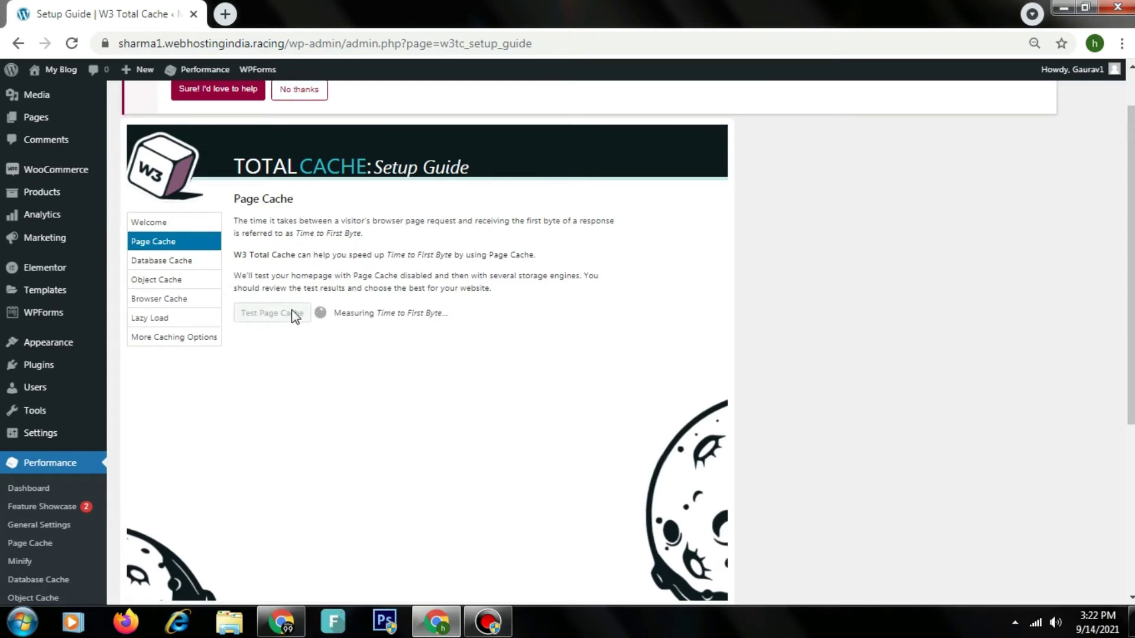
{"action": "scroll", "coordinate": [329, 335], "scroll_direction": "down", "scroll_amount": 2}
{"action": "scroll", "coordinate": [507, 382], "scroll_direction": "up", "scroll_amount": 2}
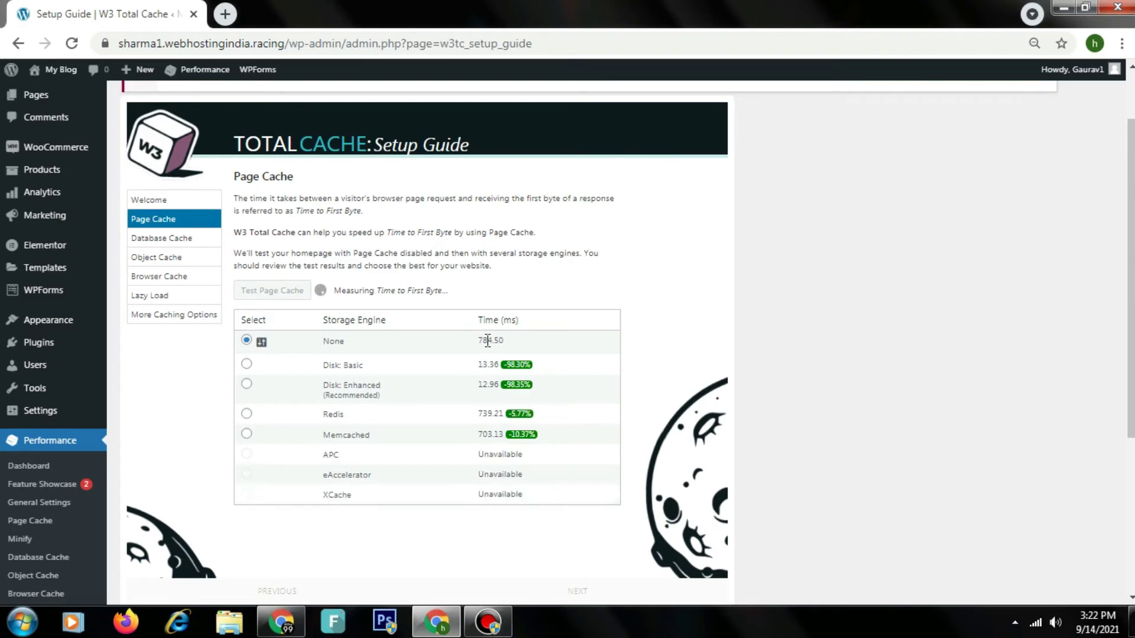
Step: Run the Database Cache, Object Cache and Browser Cache tests
{"action": "left_click", "coordinate": [546, 591]}
{"action": "left_click", "coordinate": [300, 258]}
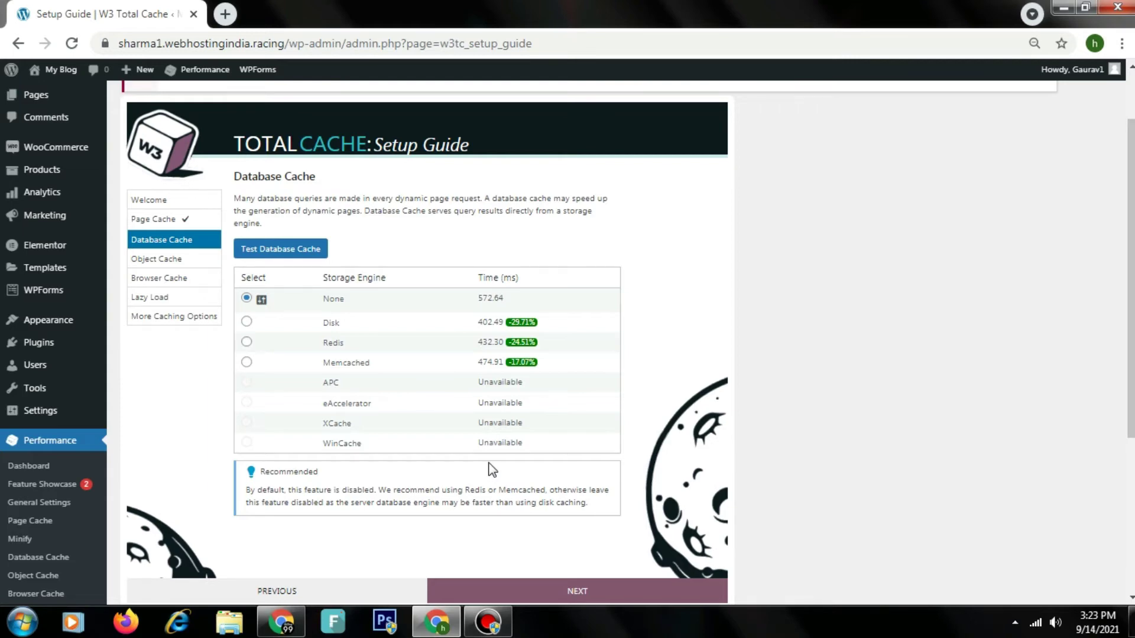
{"action": "left_click", "coordinate": [597, 595]}
{"action": "left_click", "coordinate": [263, 245]}
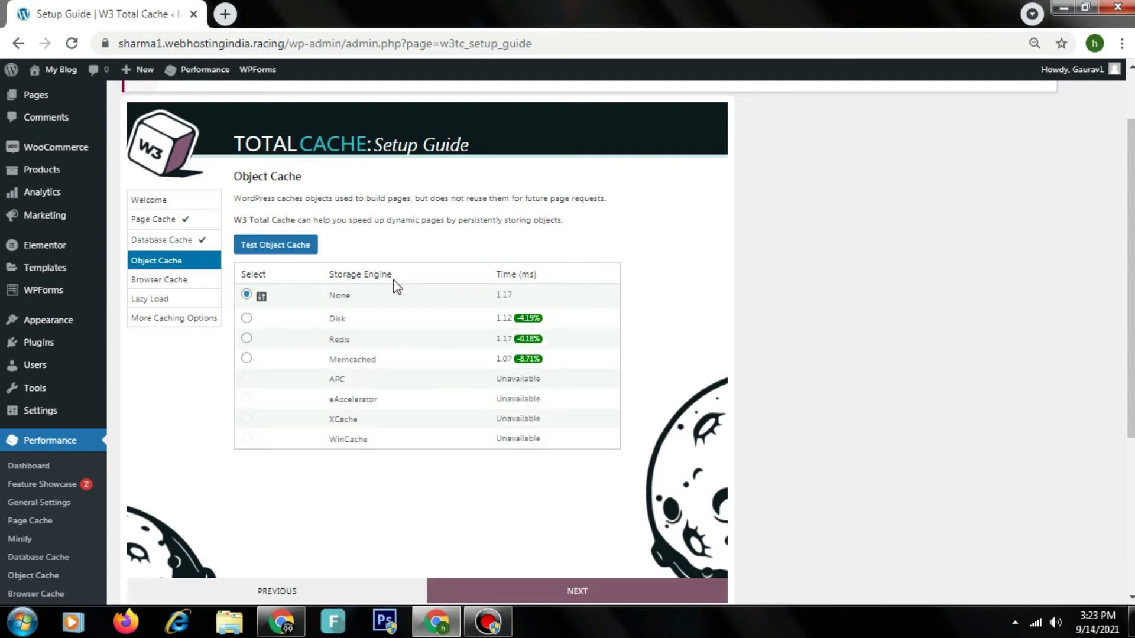
{"action": "left_click", "coordinate": [577, 591]}
{"action": "left_click", "coordinate": [296, 337]}
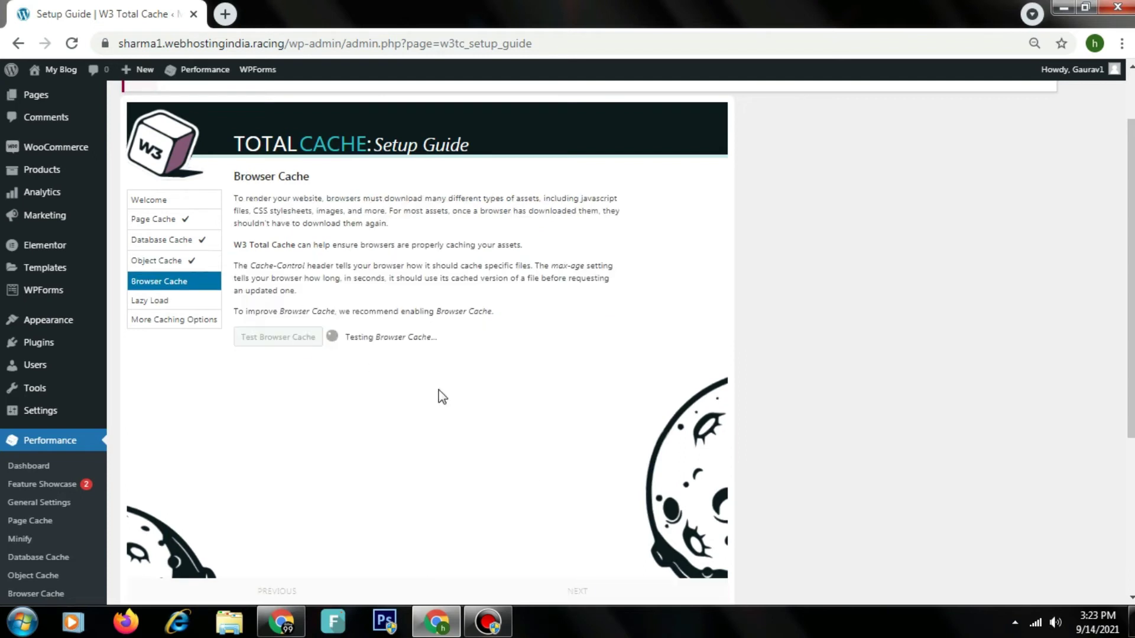
Step: Enable Lazy Load Images, finish the guide and go to the Dashboard
{"action": "left_click", "coordinate": [561, 590]}
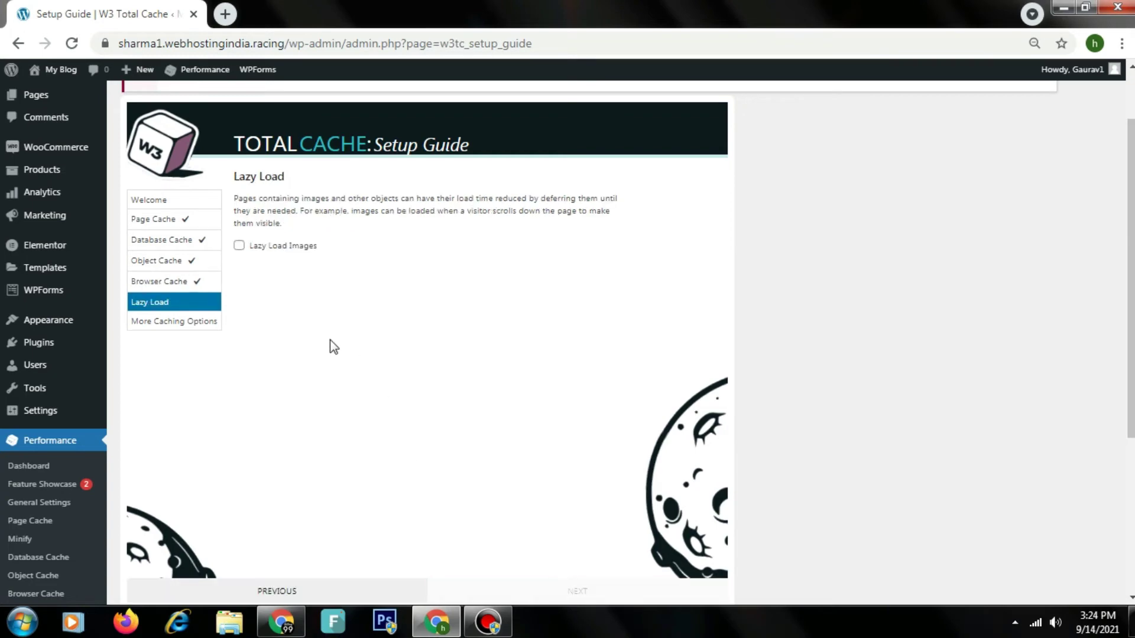
{"action": "left_click", "coordinate": [277, 249]}
{"action": "left_click", "coordinate": [582, 600]}
{"action": "left_click", "coordinate": [582, 600]}
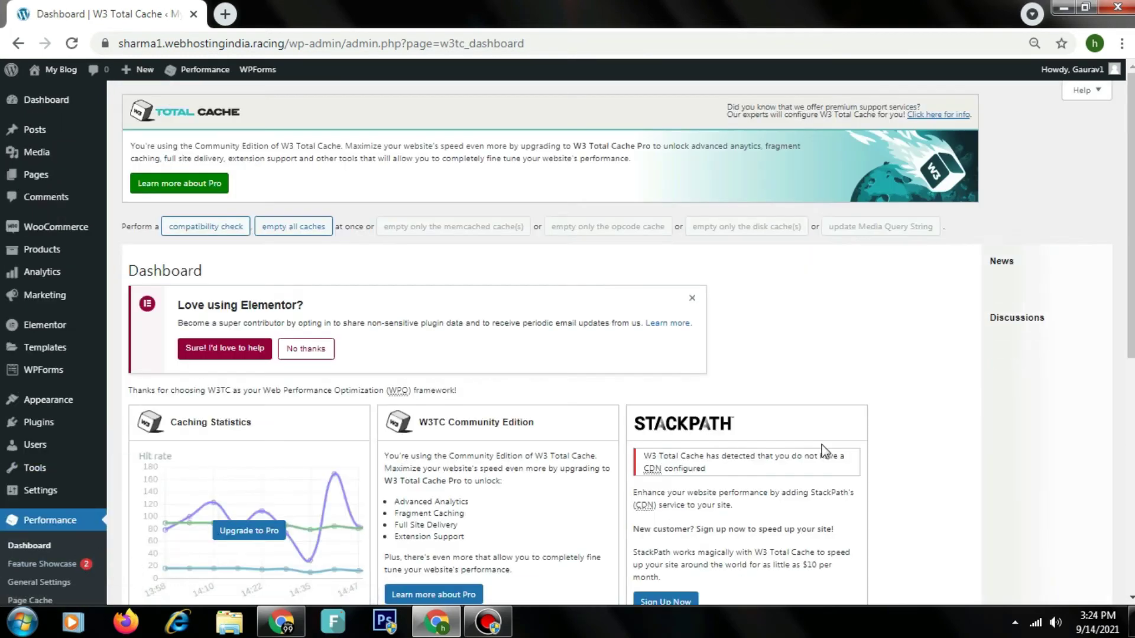
Step: In General Settings, enable Page Cache and Minify, acknowledging the minify warning
{"action": "scroll", "coordinate": [130, 429], "scroll_direction": "down", "scroll_amount": 5}
{"action": "scroll", "coordinate": [176, 353], "scroll_direction": "up", "scroll_amount": 1}
{"action": "left_click", "coordinate": [39, 433]}
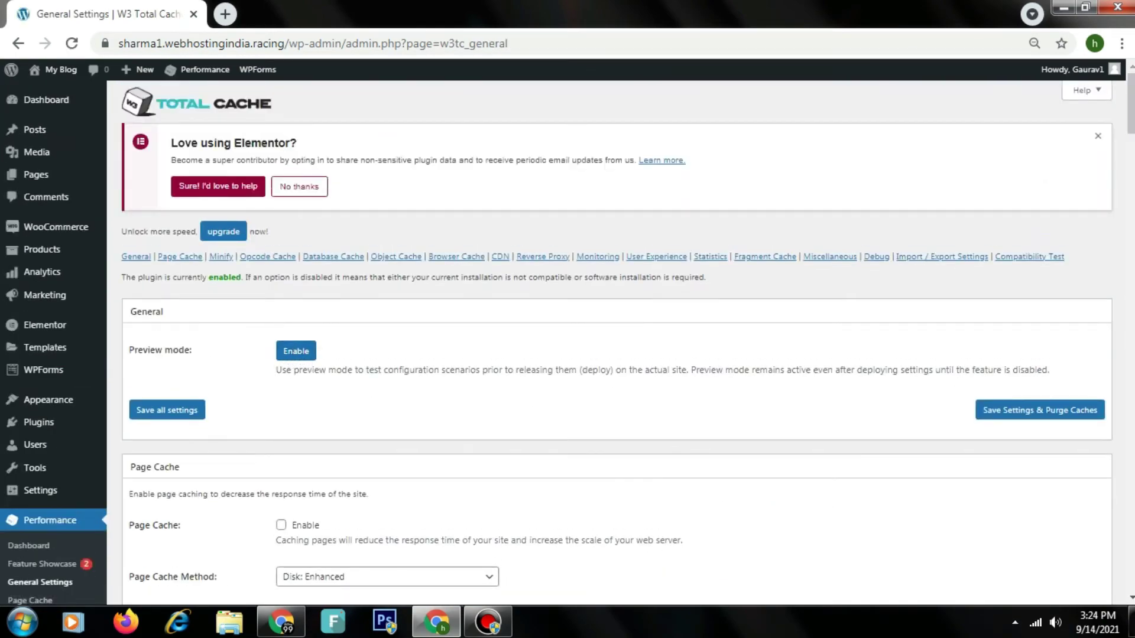
{"action": "scroll", "coordinate": [295, 351], "scroll_direction": "down", "scroll_amount": 15}
{"action": "scroll", "coordinate": [583, 405], "scroll_direction": "down", "scroll_amount": 15}
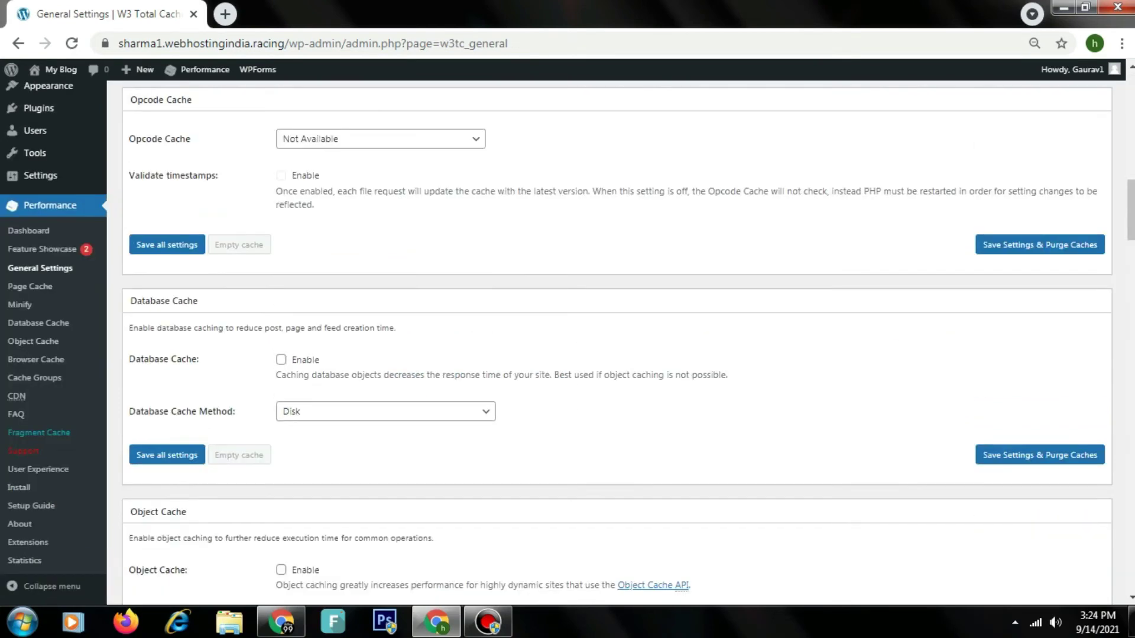
{"action": "scroll", "coordinate": [582, 405], "scroll_direction": "up", "scroll_amount": 13}
{"action": "scroll", "coordinate": [426, 201], "scroll_direction": "down", "scroll_amount": 1}
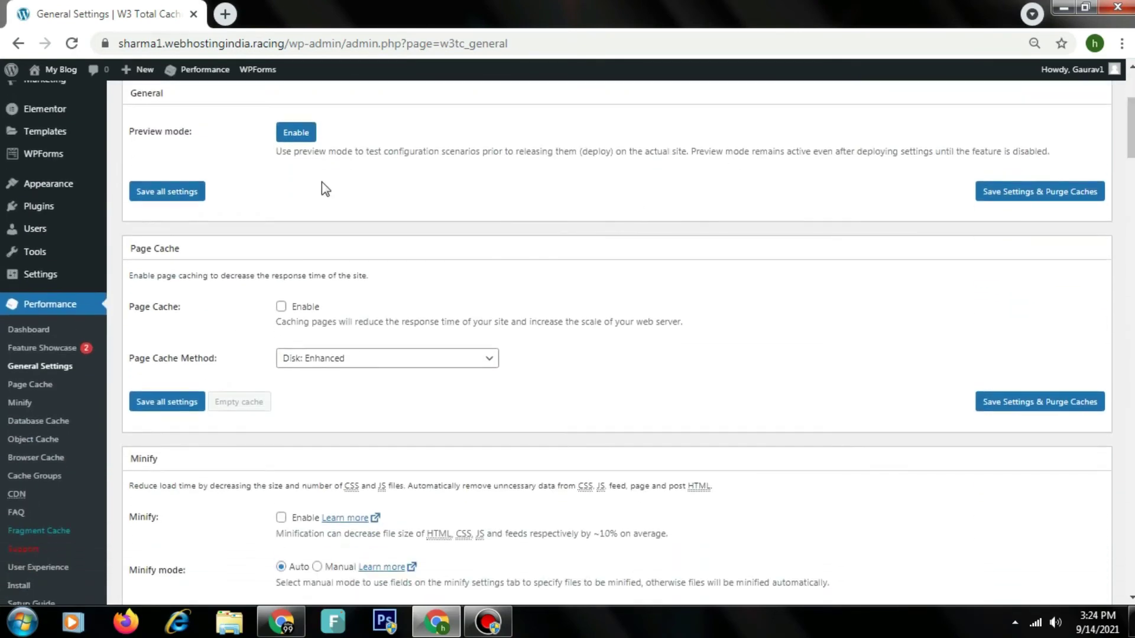
{"action": "left_click", "coordinate": [280, 307]}
{"action": "scroll", "coordinate": [659, 186], "scroll_direction": "down", "scroll_amount": 3}
{"action": "left_click", "coordinate": [281, 234]}
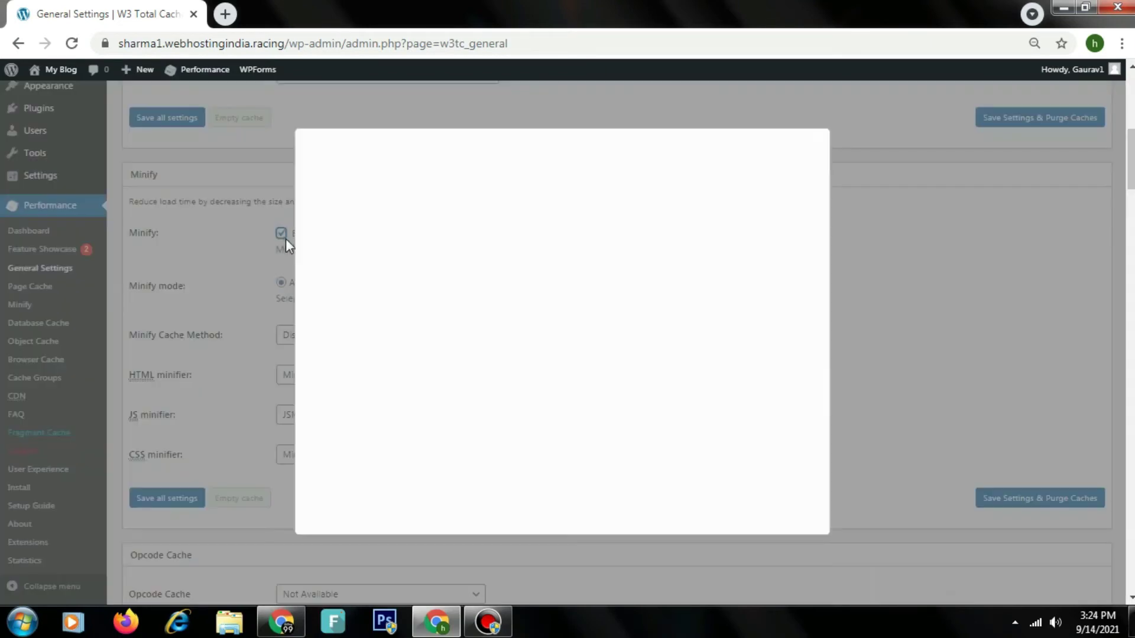
{"action": "left_click", "coordinate": [355, 506]}
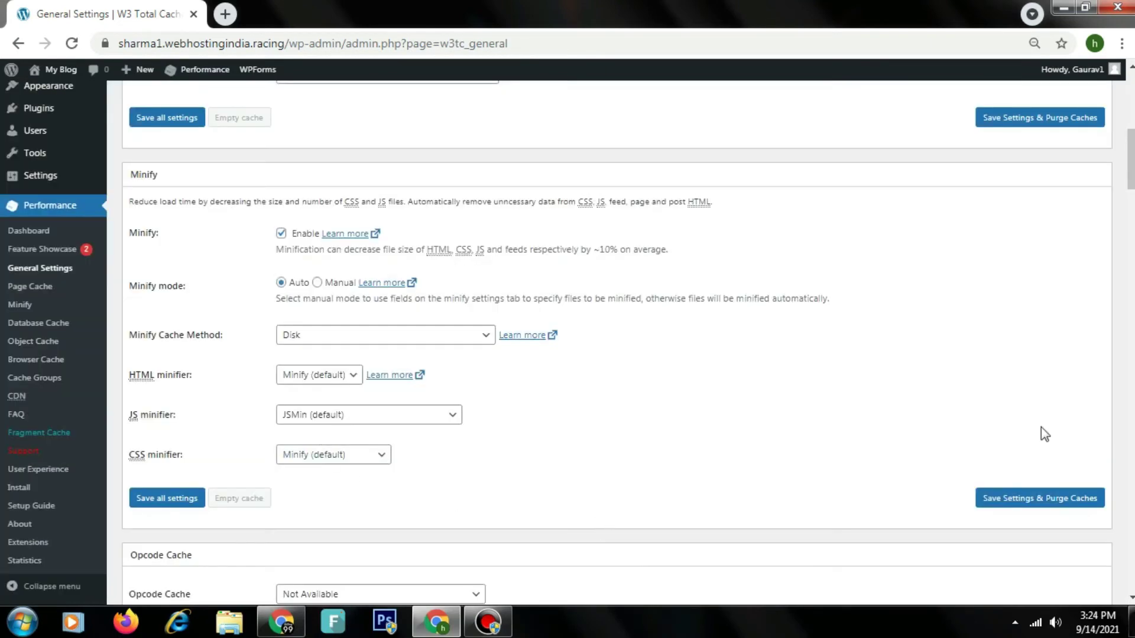
Step: Enable Database Cache and Object Cache
{"action": "scroll", "coordinate": [563, 345], "scroll_direction": "down", "scroll_amount": 3}
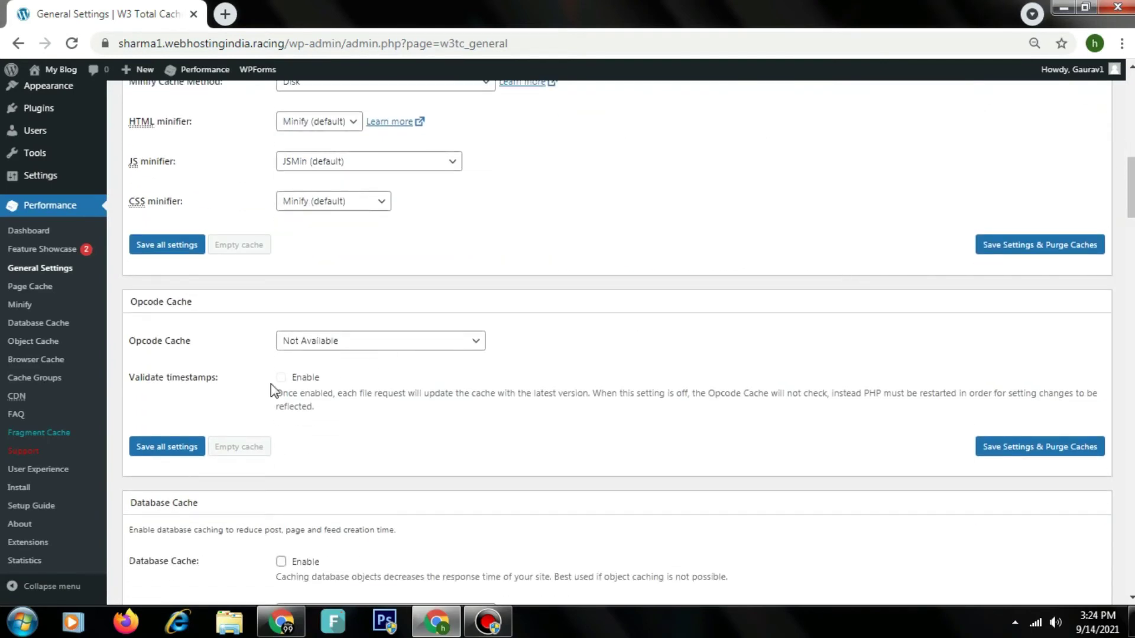
{"action": "scroll", "coordinate": [743, 476], "scroll_direction": "down", "scroll_amount": 2}
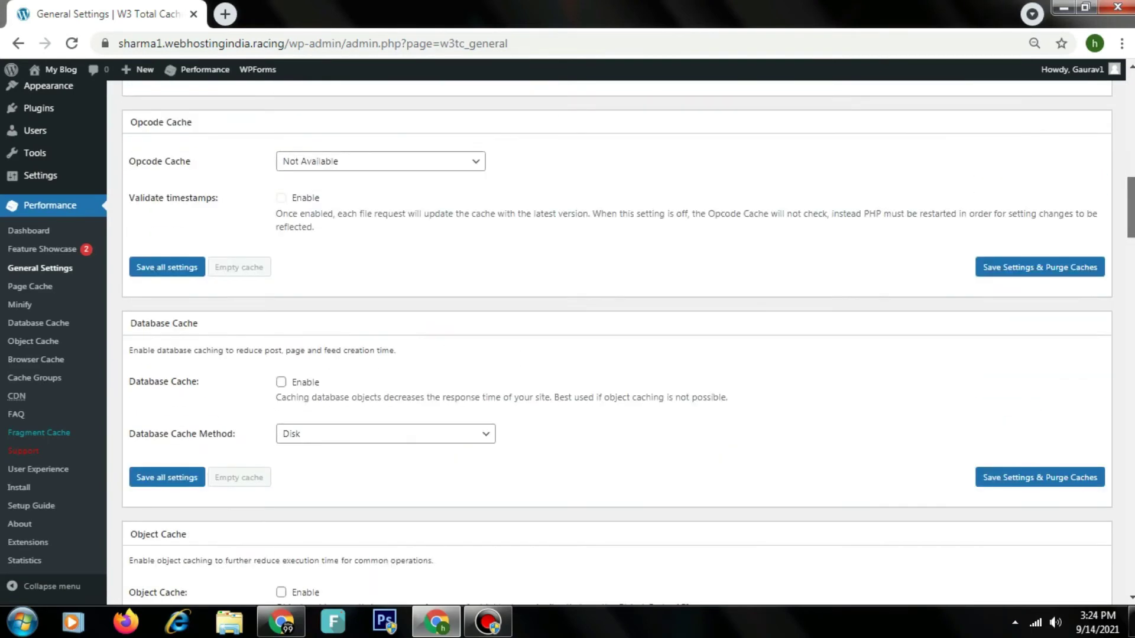
{"action": "left_click", "coordinate": [454, 163]}
{"action": "left_click", "coordinate": [454, 164]}
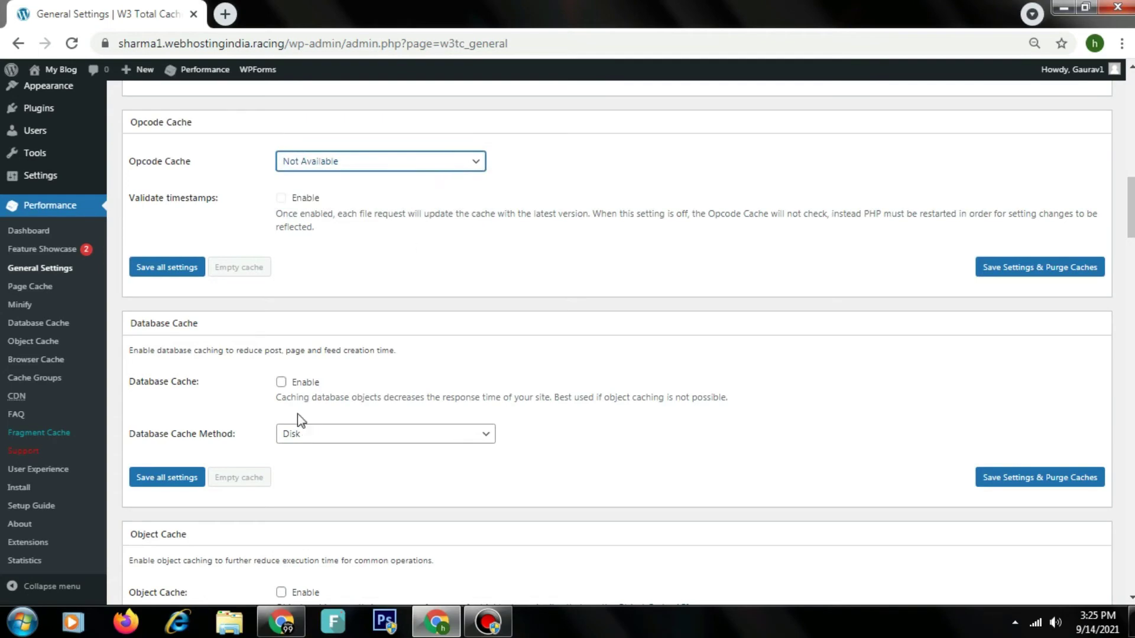
{"action": "left_click", "coordinate": [281, 382]}
{"action": "scroll", "coordinate": [1024, 360], "scroll_direction": "down", "scroll_amount": 4}
{"action": "scroll", "coordinate": [810, 253], "scroll_direction": "down", "scroll_amount": 1}
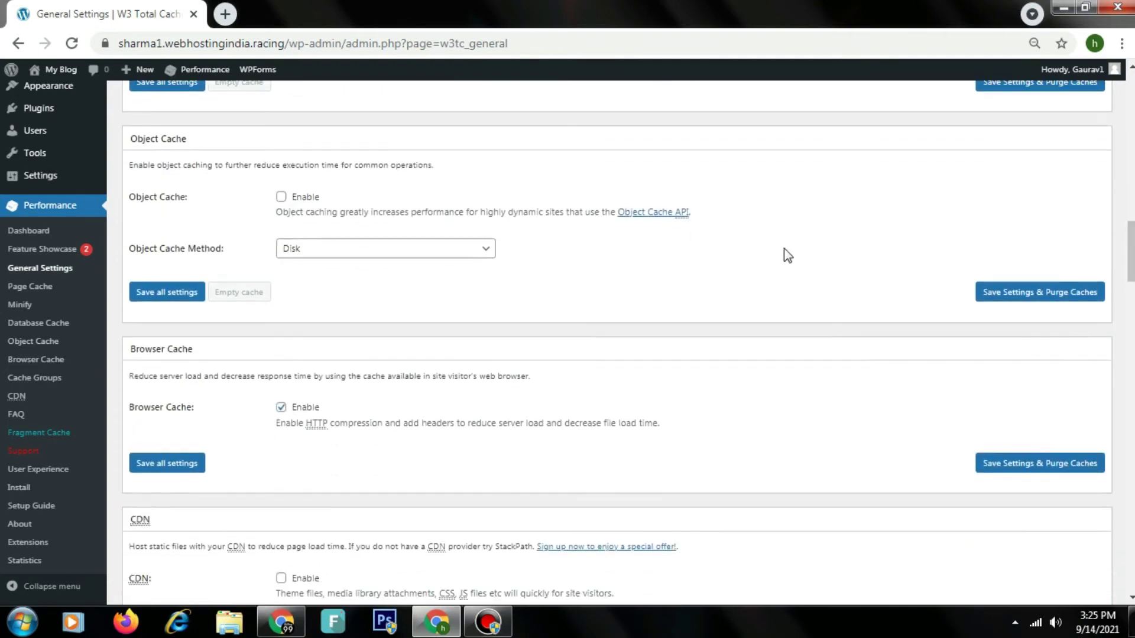
{"action": "left_click", "coordinate": [281, 197]}
Step: Apply the General Settings with Save Settings & Purge Caches
{"action": "scroll", "coordinate": [617, 343], "scroll_direction": "down", "scroll_amount": 20}
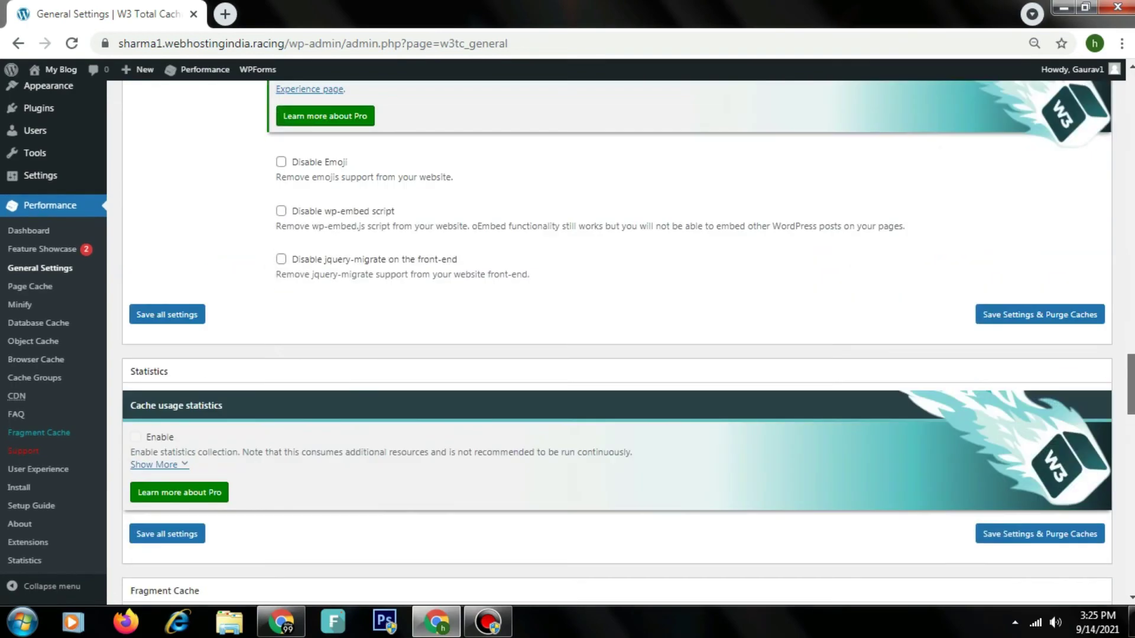
{"action": "scroll", "coordinate": [617, 343], "scroll_direction": "up", "scroll_amount": 10}
{"action": "scroll", "coordinate": [614, 343], "scroll_direction": "down", "scroll_amount": 20}
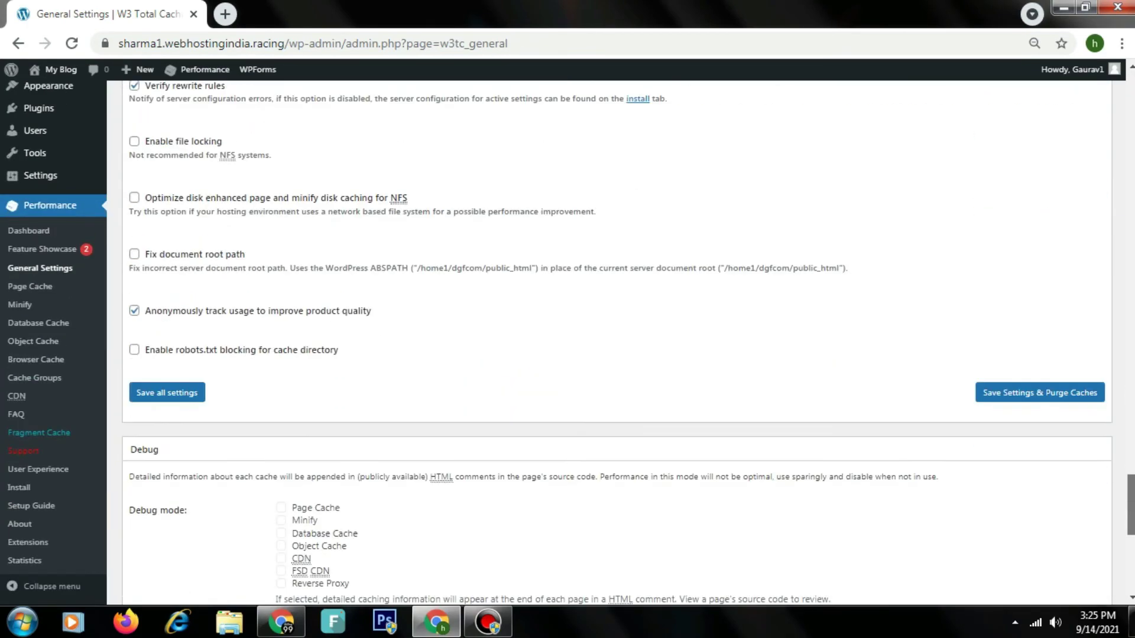
{"action": "scroll", "coordinate": [617, 343], "scroll_direction": "down", "scroll_amount": 3}
{"action": "scroll", "coordinate": [1071, 532], "scroll_direction": "down", "scroll_amount": 5}
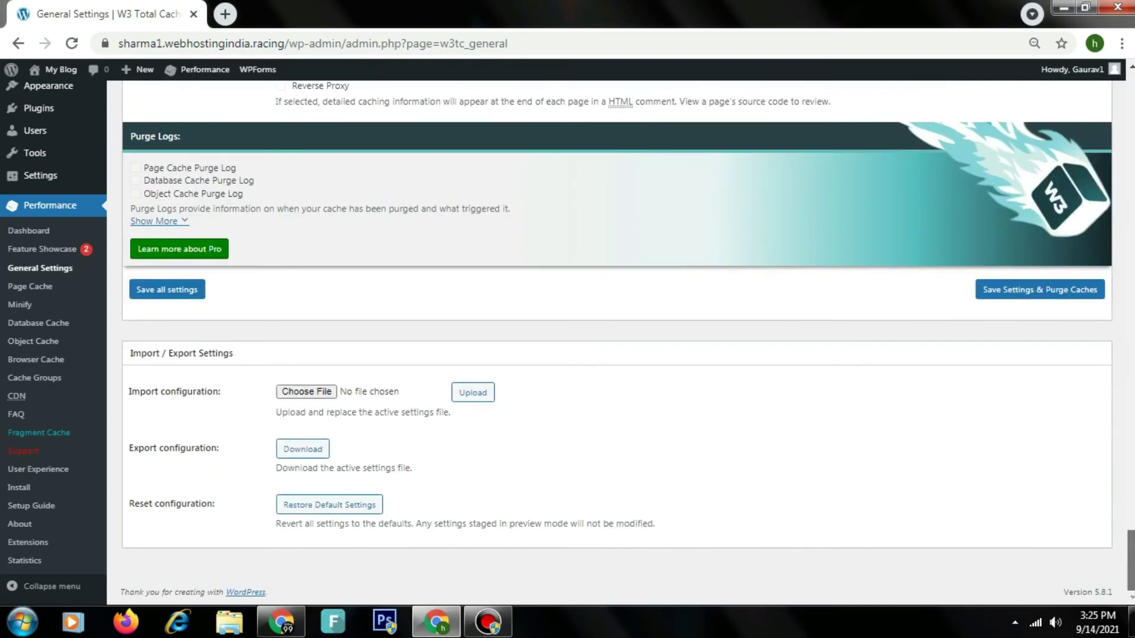
{"action": "scroll", "coordinate": [1072, 532], "scroll_direction": "up", "scroll_amount": 4}
{"action": "left_click", "coordinate": [1072, 523]}
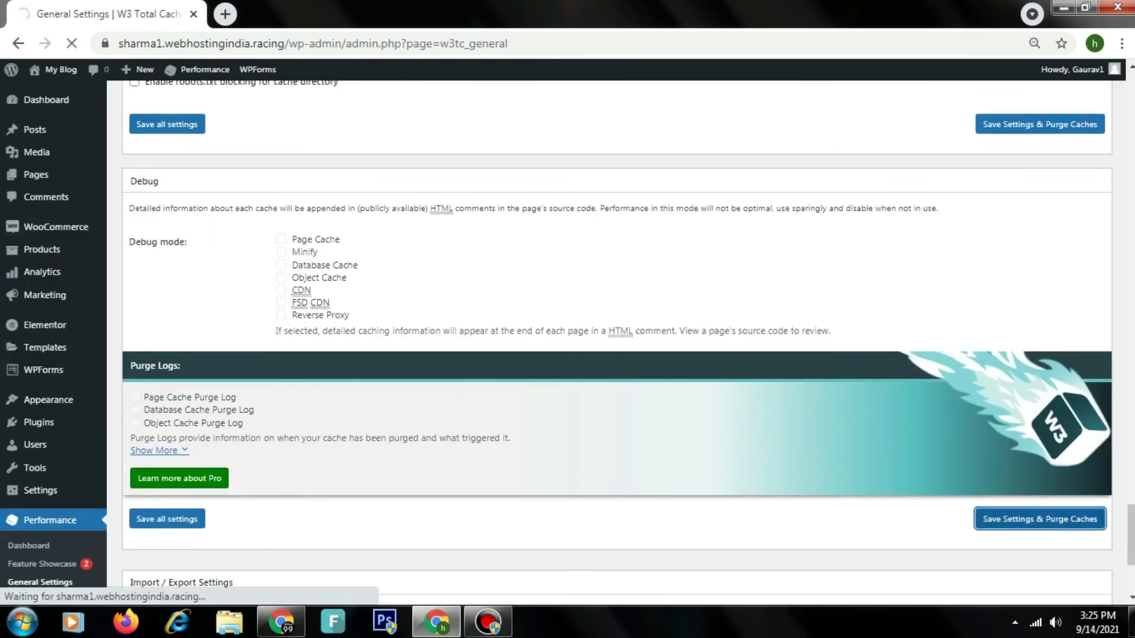
{"action": "scroll", "coordinate": [1095, 378], "scroll_direction": "down", "scroll_amount": 8}
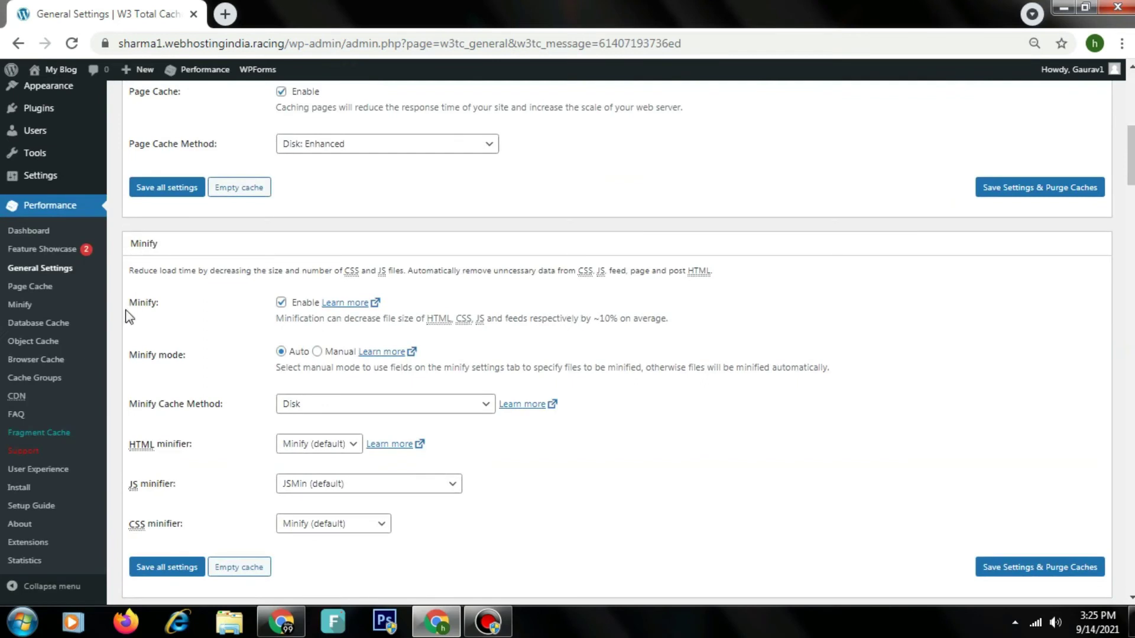
{"action": "left_click", "coordinate": [42, 289]}
Step: Check Page Cache settings, then use Performance > Purge All Caches from the W3 Total Cache dashboard
{"action": "left_click", "coordinate": [42, 289]}
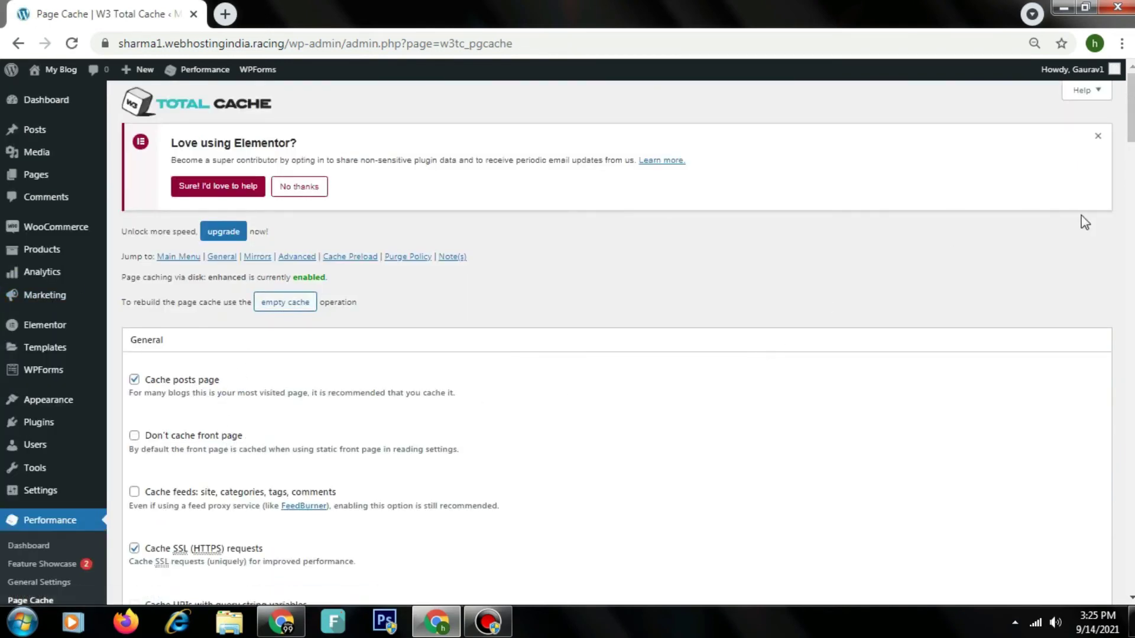
{"action": "scroll", "coordinate": [1131, 229], "scroll_direction": "down", "scroll_amount": 12}
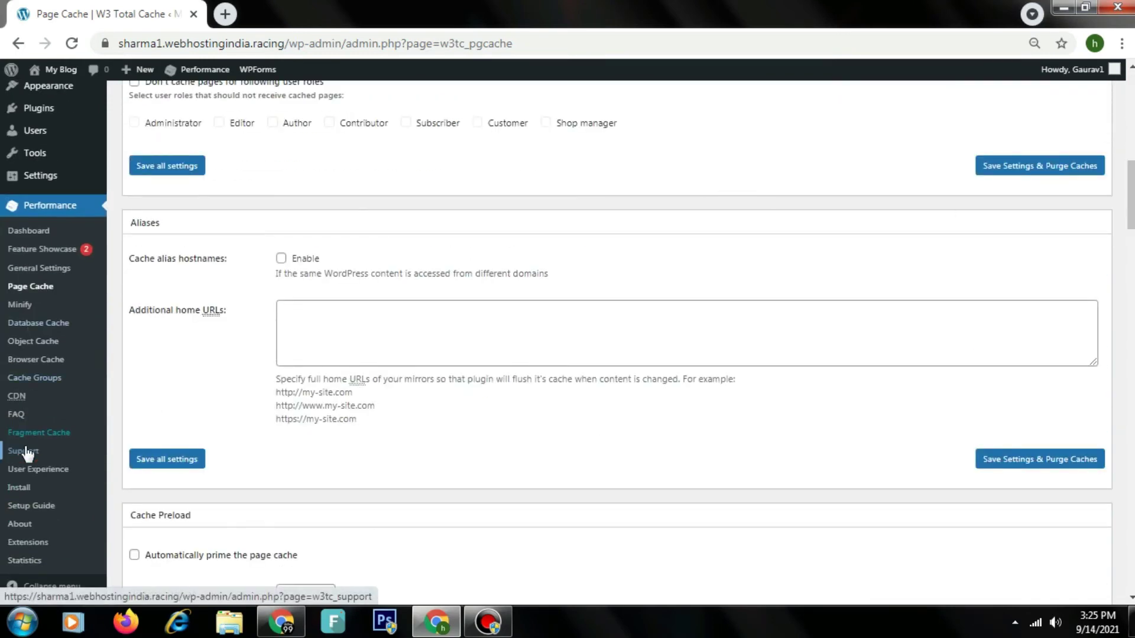
{"action": "left_click", "coordinate": [76, 250]}
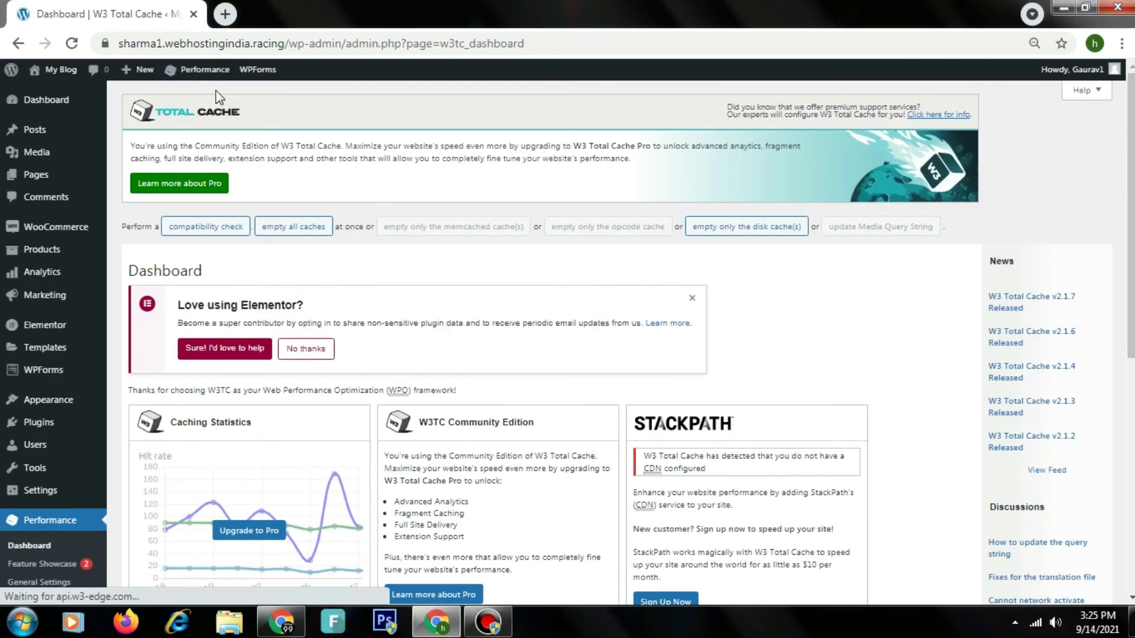
{"action": "mouse_move", "coordinate": [216, 73]}
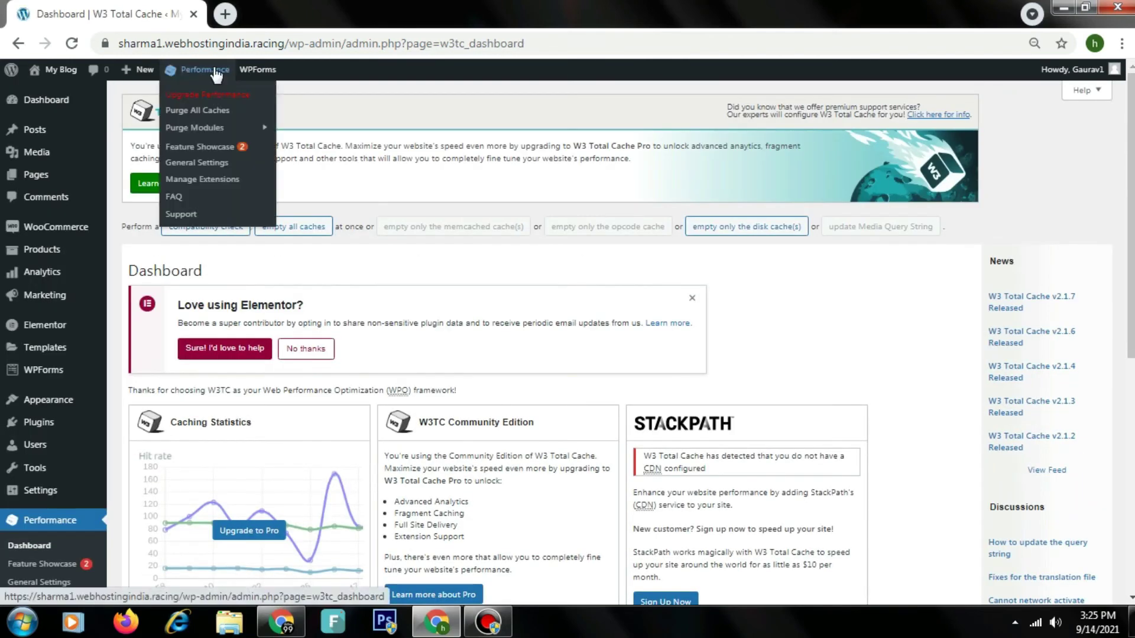
{"action": "left_click", "coordinate": [211, 113]}
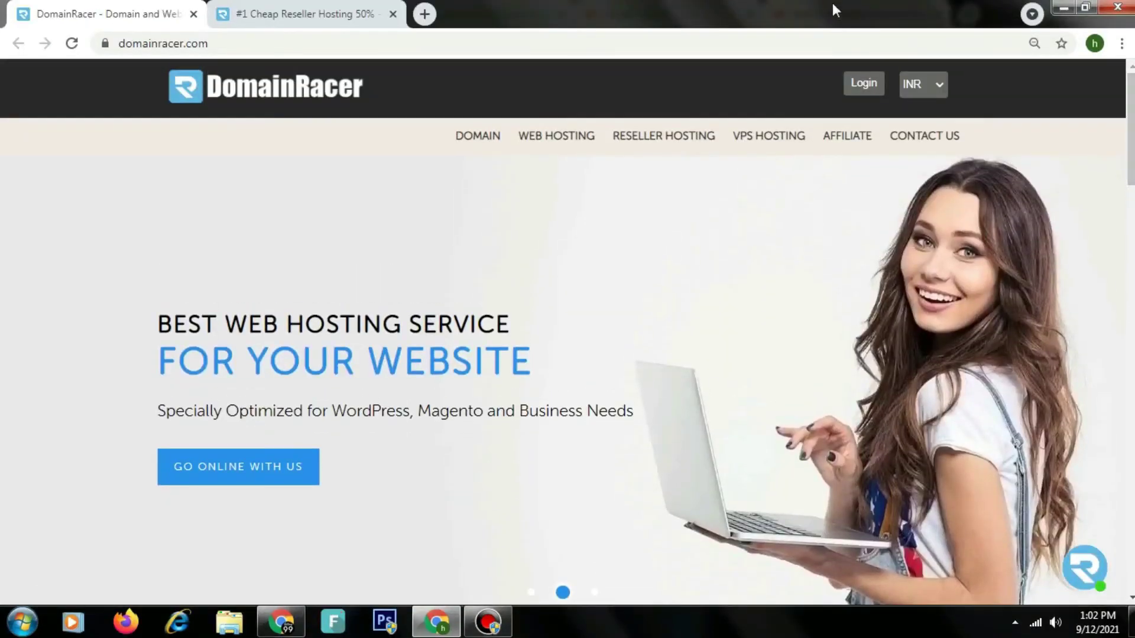
Step: Scroll through the domainracer.com homepage down to its hosting services footer
{"action": "left_click", "coordinate": [815, 41]}
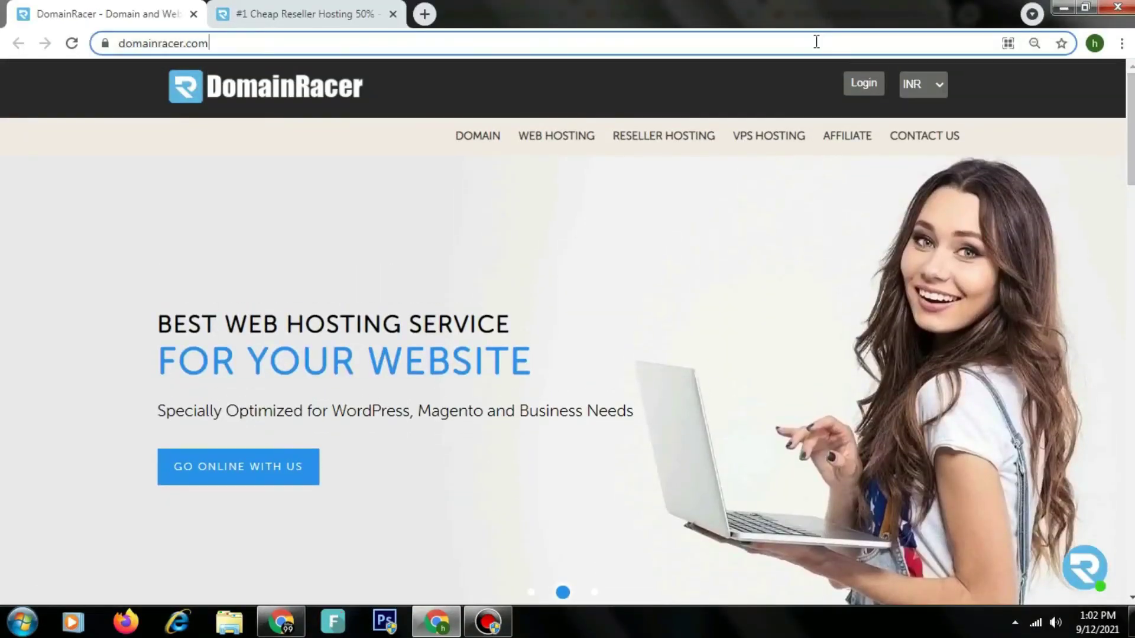
{"action": "left_click", "coordinate": [1044, 115]}
{"action": "scroll", "coordinate": [567, 331], "scroll_direction": "down", "scroll_amount": 15}
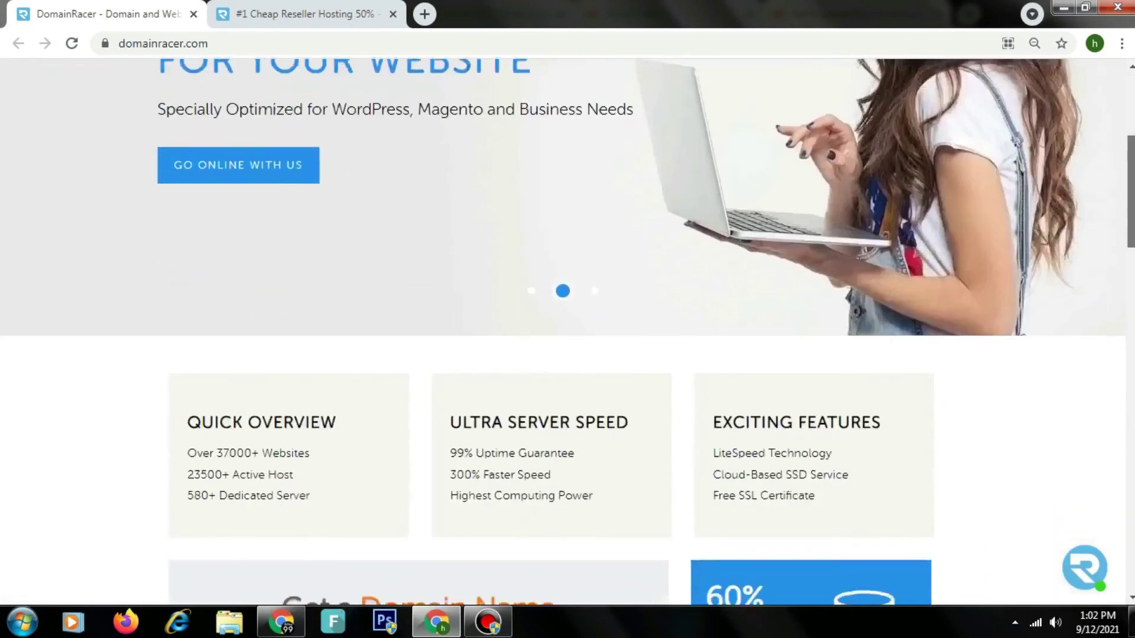
{"action": "scroll", "coordinate": [567, 331], "scroll_direction": "down", "scroll_amount": 13}
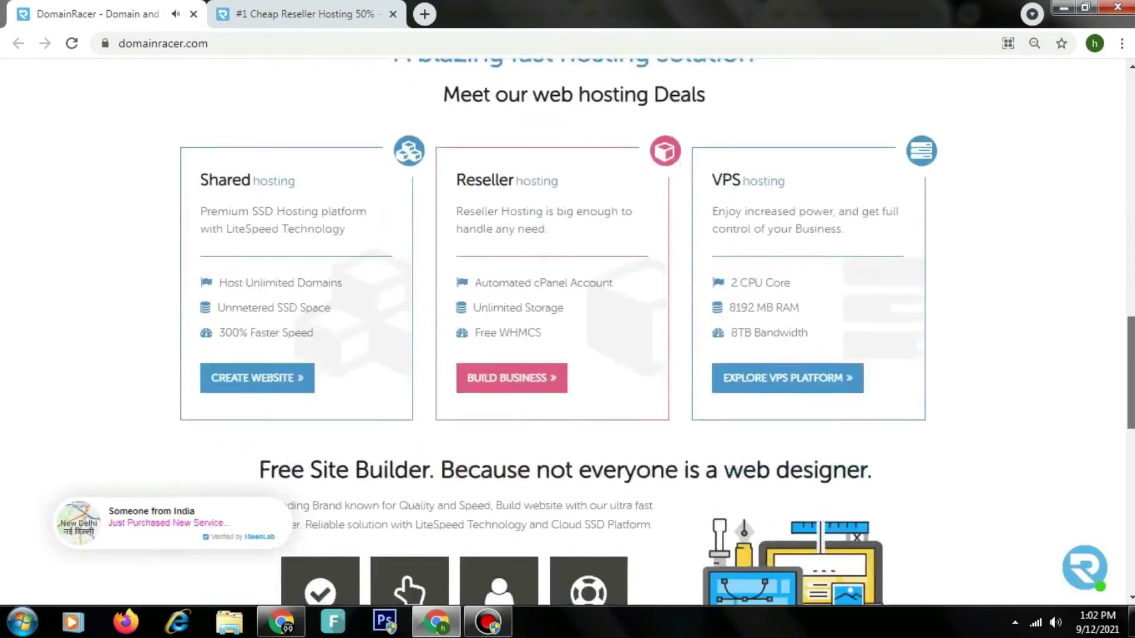
{"action": "scroll", "coordinate": [1132, 141], "scroll_direction": "down", "scroll_amount": 4}
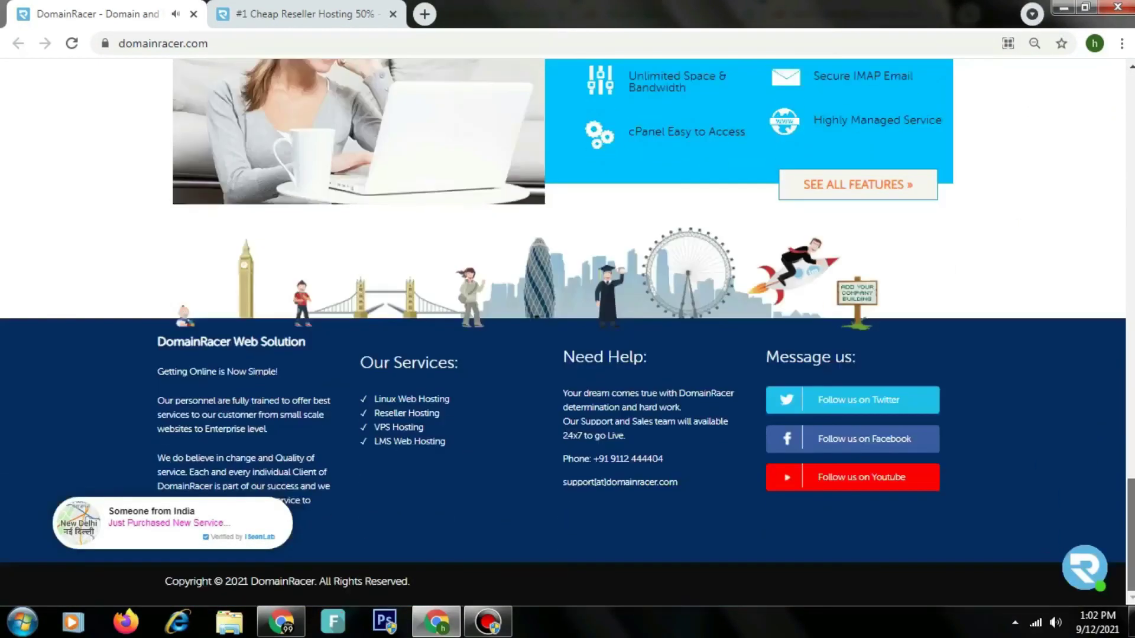
{"action": "scroll", "coordinate": [1133, 142], "scroll_direction": "up", "scroll_amount": 20}
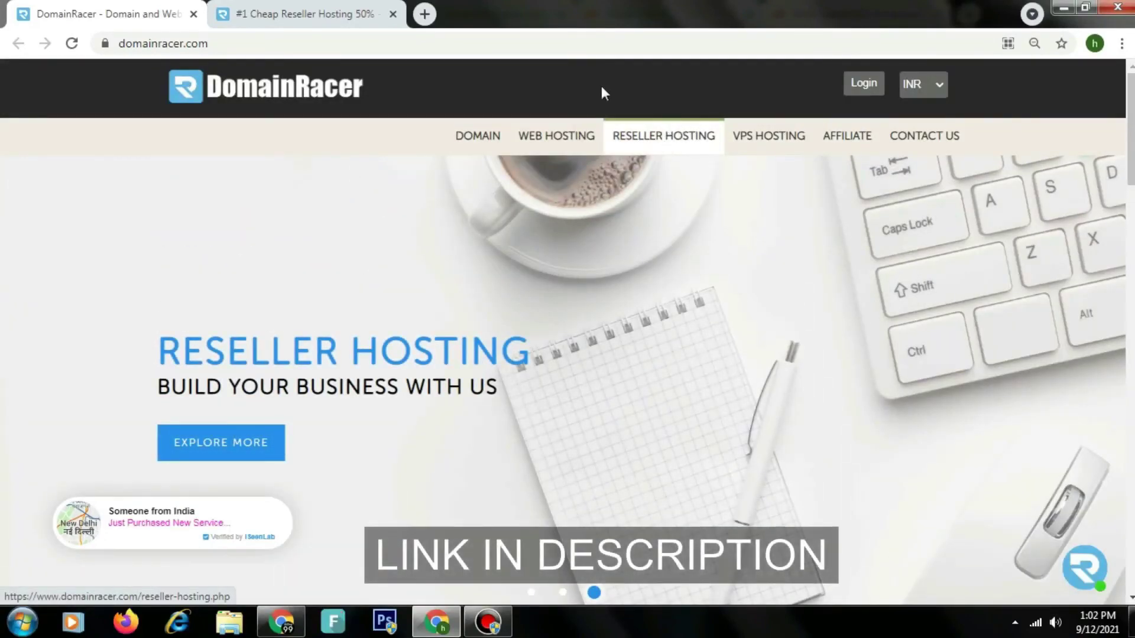
Step: On Reseller Hosting, review the 40% Become Reseller offer and the Mini and StartUp plan cards
{"action": "left_click", "coordinate": [362, 8]}
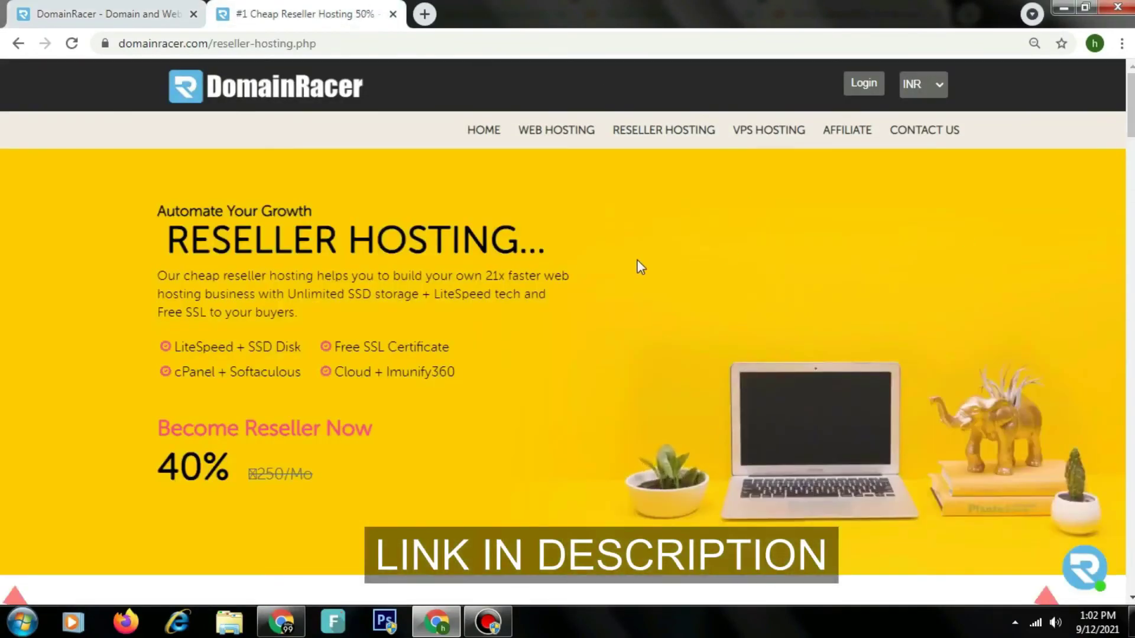
{"action": "triple_click", "coordinate": [516, 230]}
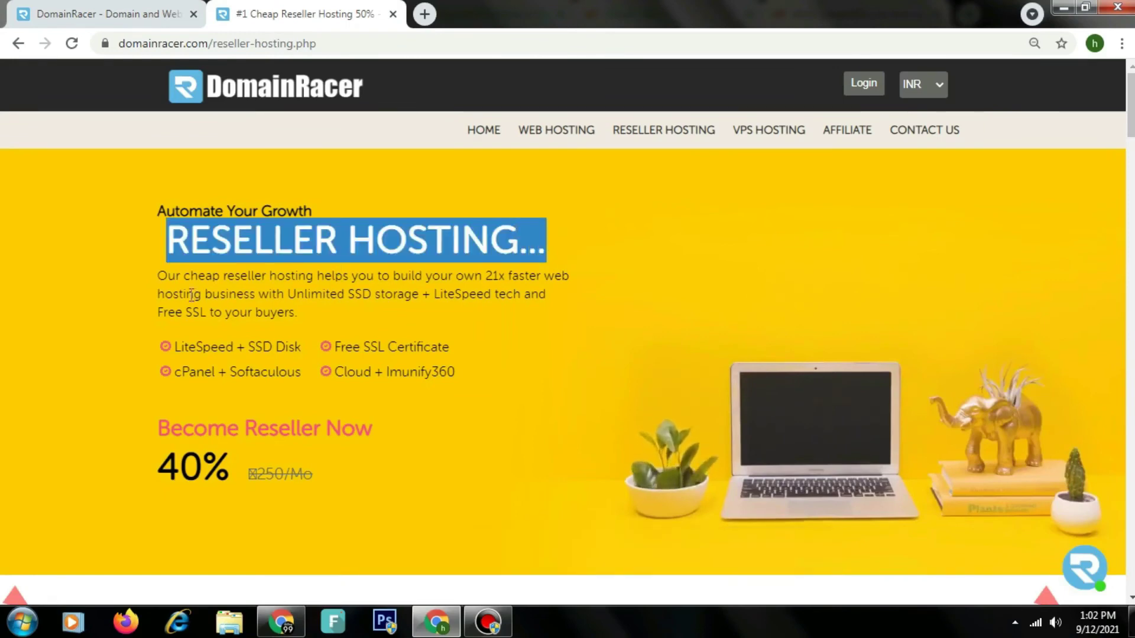
{"action": "left_click_drag", "start_coordinate": [171, 295], "coordinate": [327, 367]}
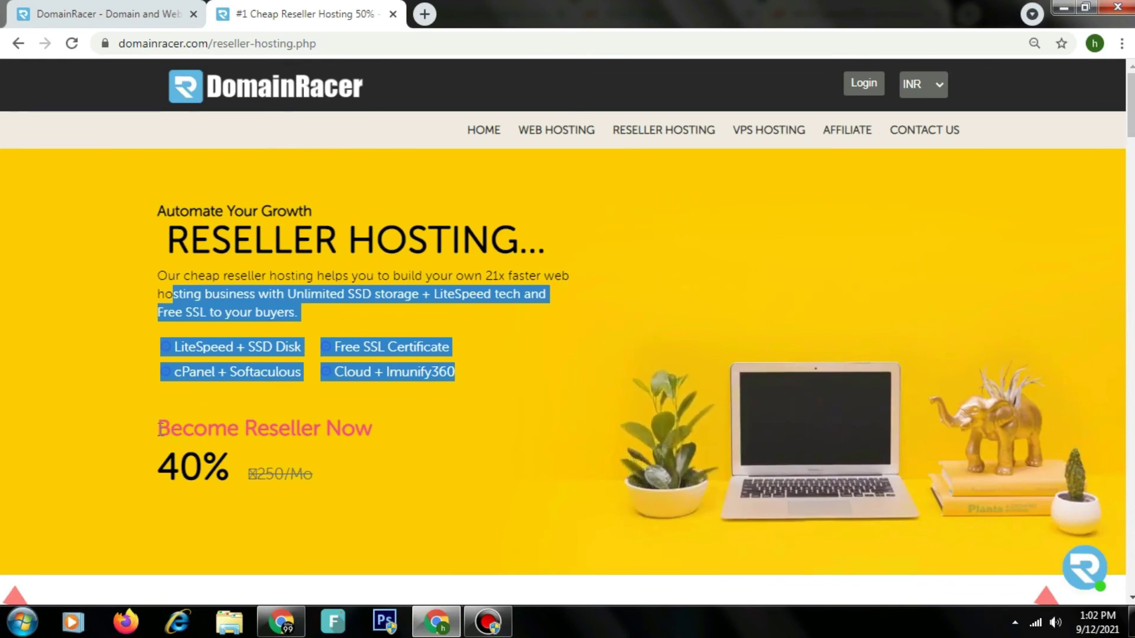
{"action": "left_click_drag", "start_coordinate": [160, 429], "coordinate": [319, 483]}
{"action": "left_click", "coordinate": [319, 482]}
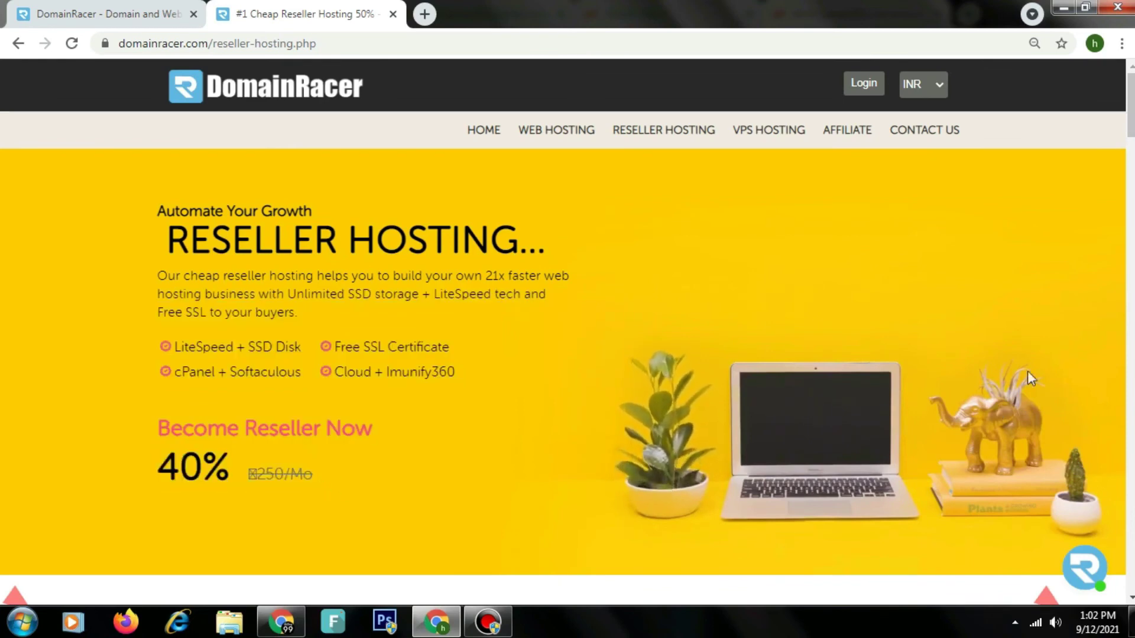
{"action": "scroll", "coordinate": [568, 331], "scroll_direction": "down", "scroll_amount": 10}
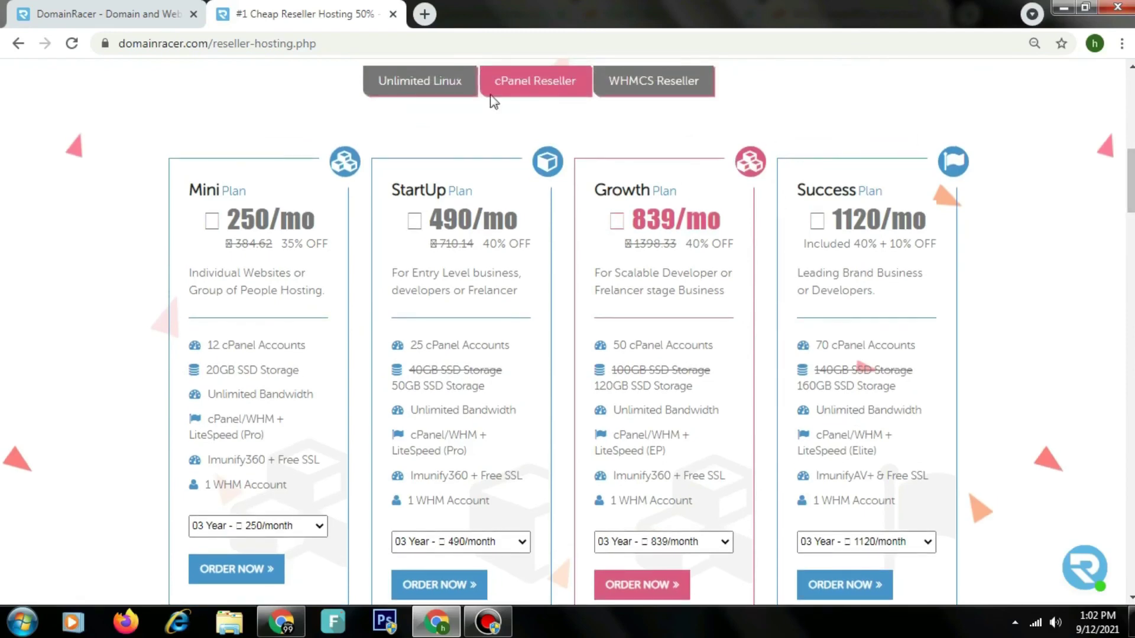
{"action": "left_click_drag", "start_coordinate": [244, 198], "coordinate": [326, 397]}
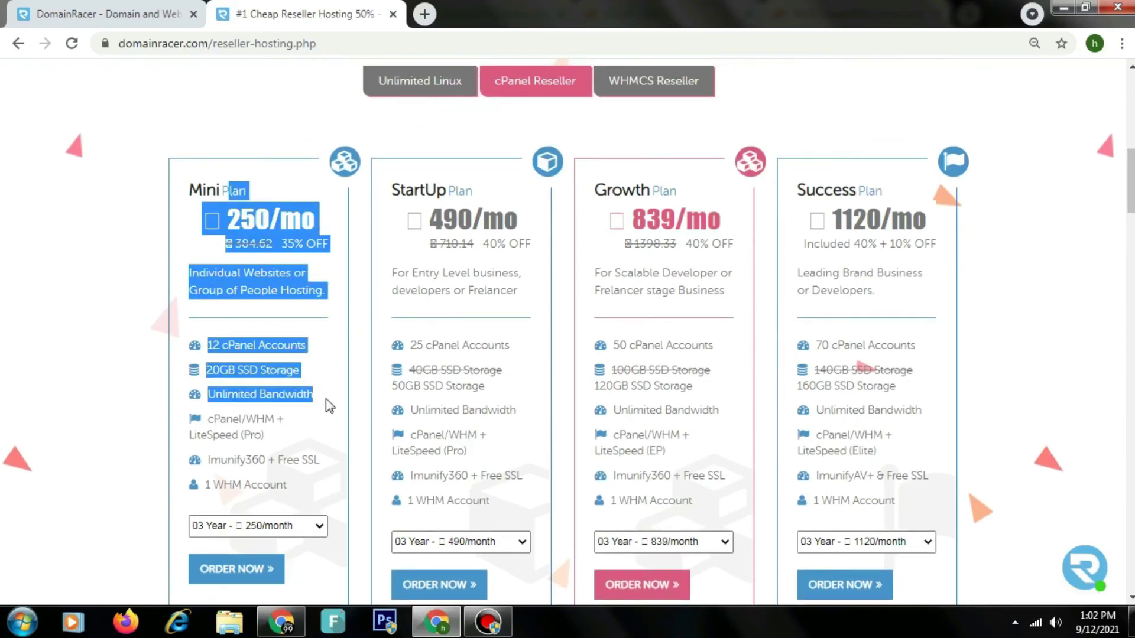
{"action": "left_click_drag", "start_coordinate": [425, 192], "coordinate": [498, 390]}
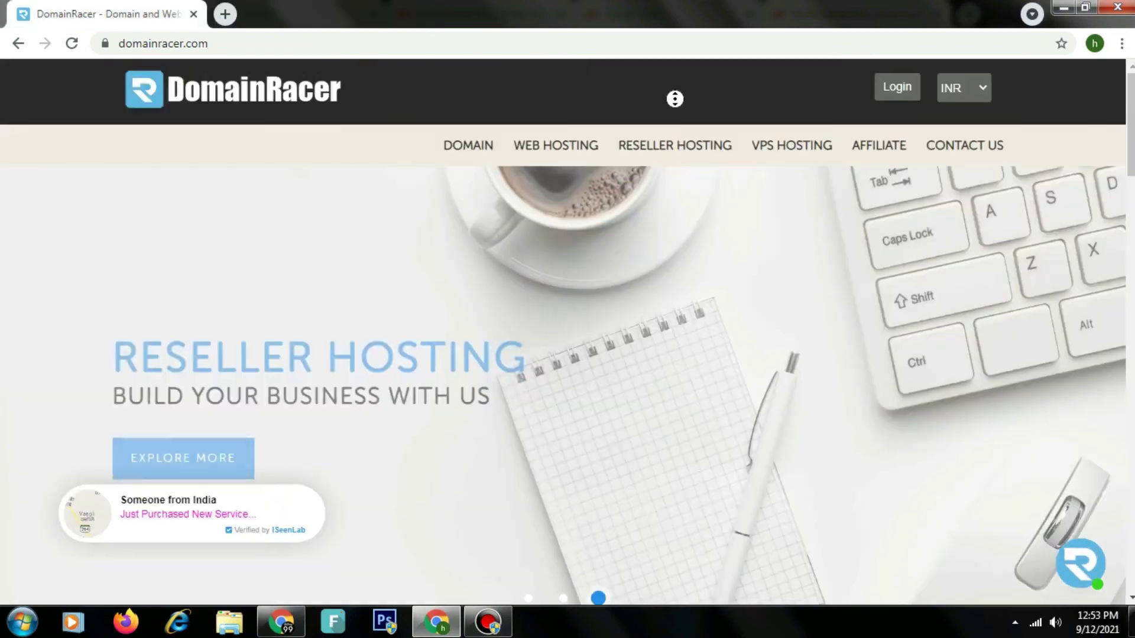
{"action": "scroll", "coordinate": [671, 142], "scroll_direction": "down", "scroll_amount": 15}
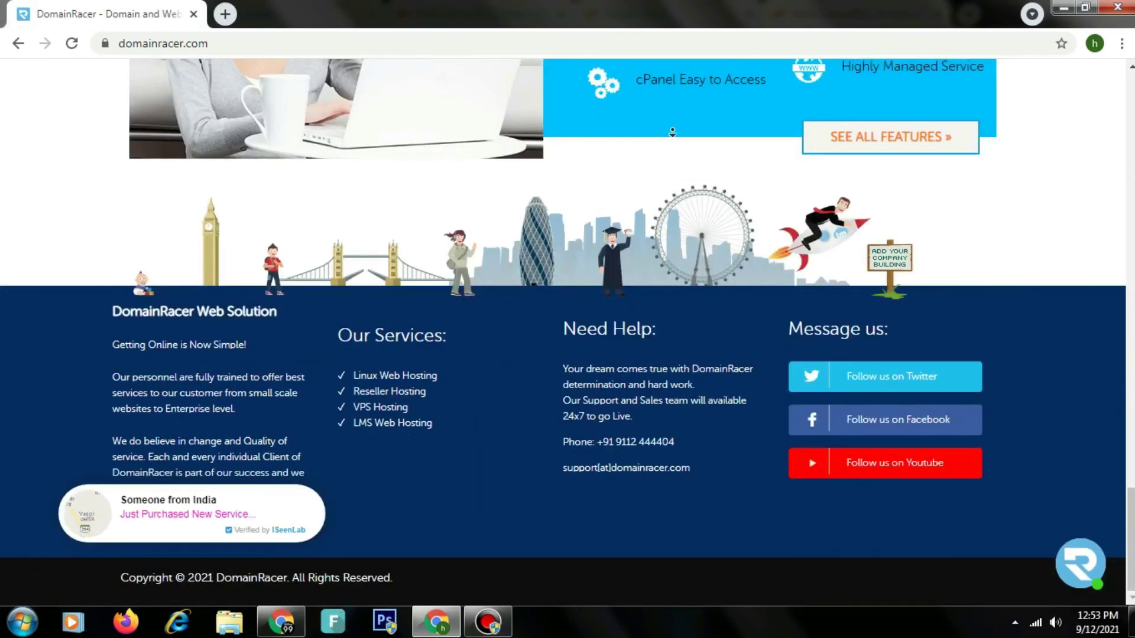
Step: Open DomainRacer's VPS Hosting page and highlight its heading and description paragraph
{"action": "scroll", "coordinate": [672, 143], "scroll_direction": "up", "scroll_amount": 10}
{"action": "scroll", "coordinate": [657, 38], "scroll_direction": "up", "scroll_amount": 7}
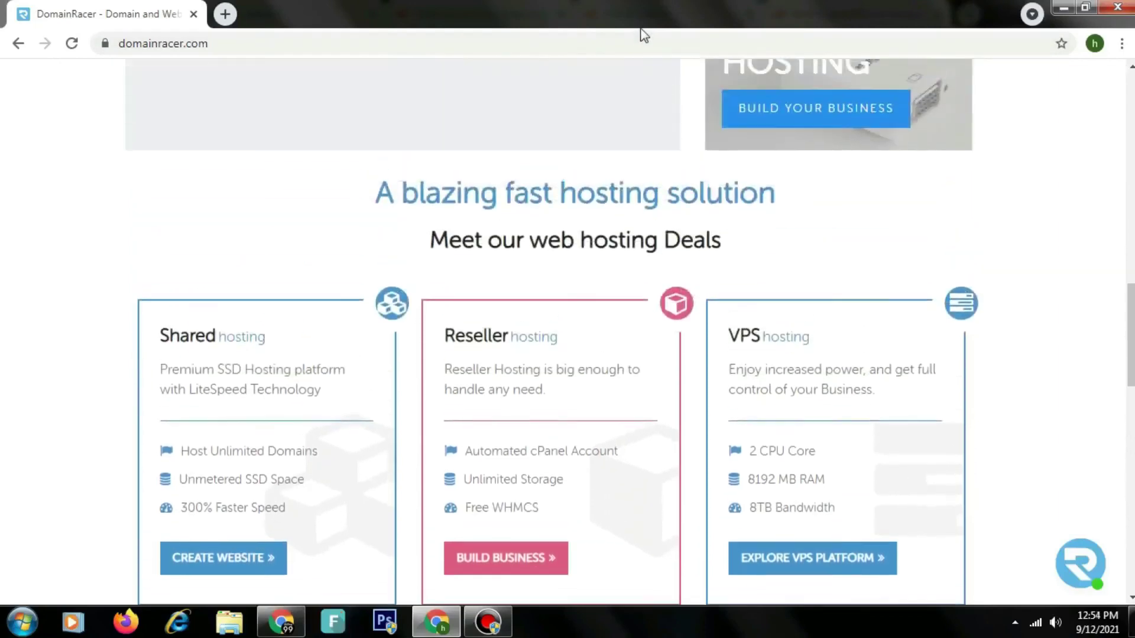
{"action": "scroll", "coordinate": [643, 35], "scroll_direction": "up", "scroll_amount": 10}
{"action": "scroll", "coordinate": [679, 114], "scroll_direction": "up", "scroll_amount": 1}
{"action": "scroll", "coordinate": [725, 170], "scroll_direction": "up", "scroll_amount": 3}
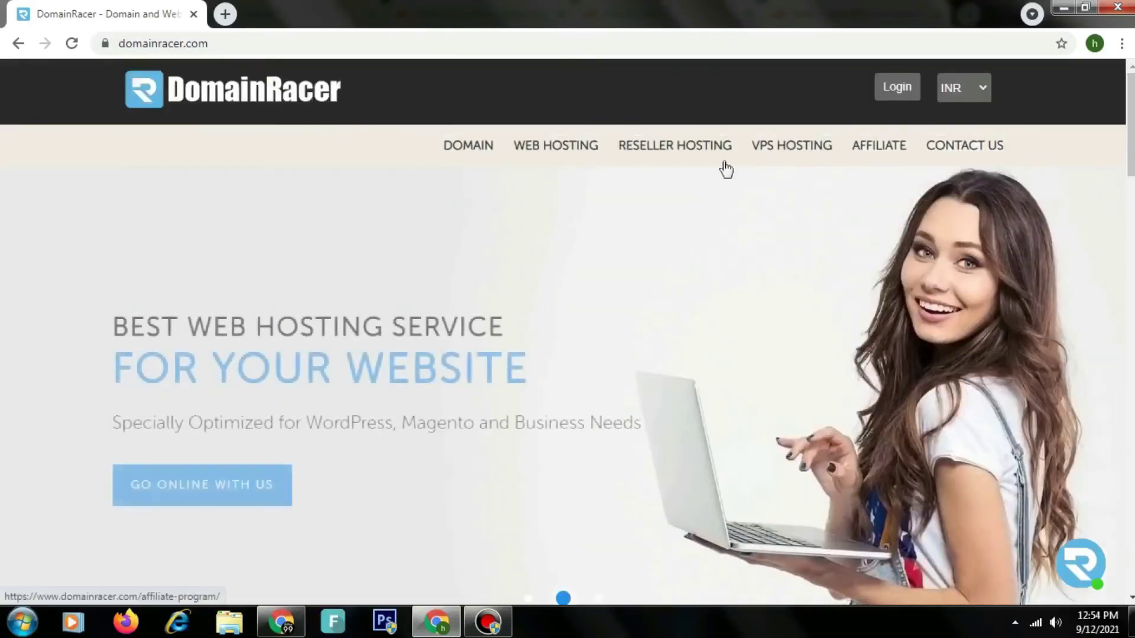
{"action": "left_click", "coordinate": [770, 152]}
{"action": "left_click_drag", "start_coordinate": [378, 232], "coordinate": [111, 239]}
{"action": "left_click_drag", "start_coordinate": [109, 317], "coordinate": [419, 391]}
{"action": "left_click", "coordinate": [419, 391]}
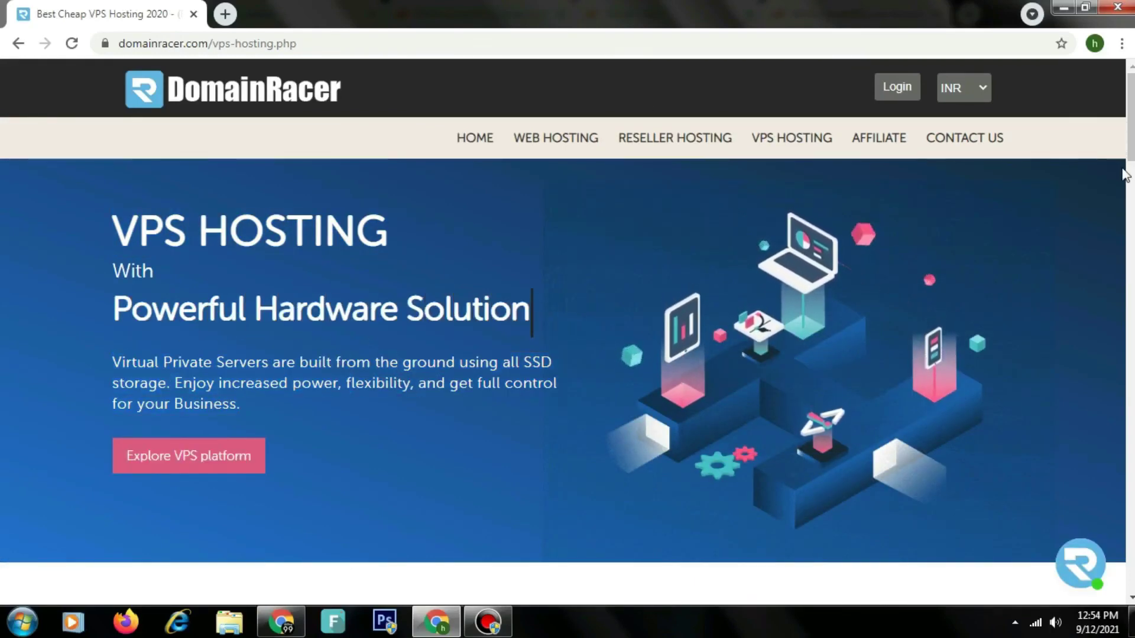
Step: Show the Windows VPS plans and highlight VPS-L2, VPS-L4 and VPS-L8 prices (479, 719, 1299/month)
{"action": "scroll", "coordinate": [419, 391], "scroll_direction": "down", "scroll_amount": 7}
{"action": "scroll", "coordinate": [563, 331], "scroll_direction": "down", "scroll_amount": 2}
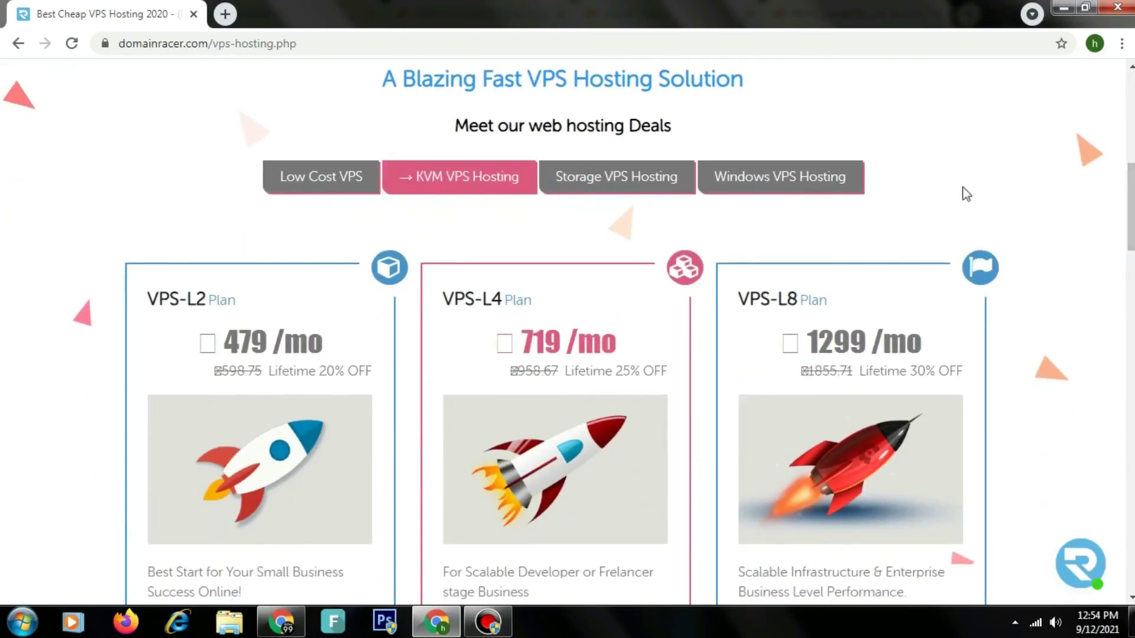
{"action": "left_click", "coordinate": [791, 180]}
{"action": "scroll", "coordinate": [759, 201], "scroll_direction": "down", "scroll_amount": 2}
{"action": "left_click_drag", "start_coordinate": [146, 170], "coordinate": [355, 242]}
{"action": "left_click_drag", "start_coordinate": [442, 169], "coordinate": [644, 241]}
{"action": "left_click_drag", "start_coordinate": [739, 170], "coordinate": [937, 240]}
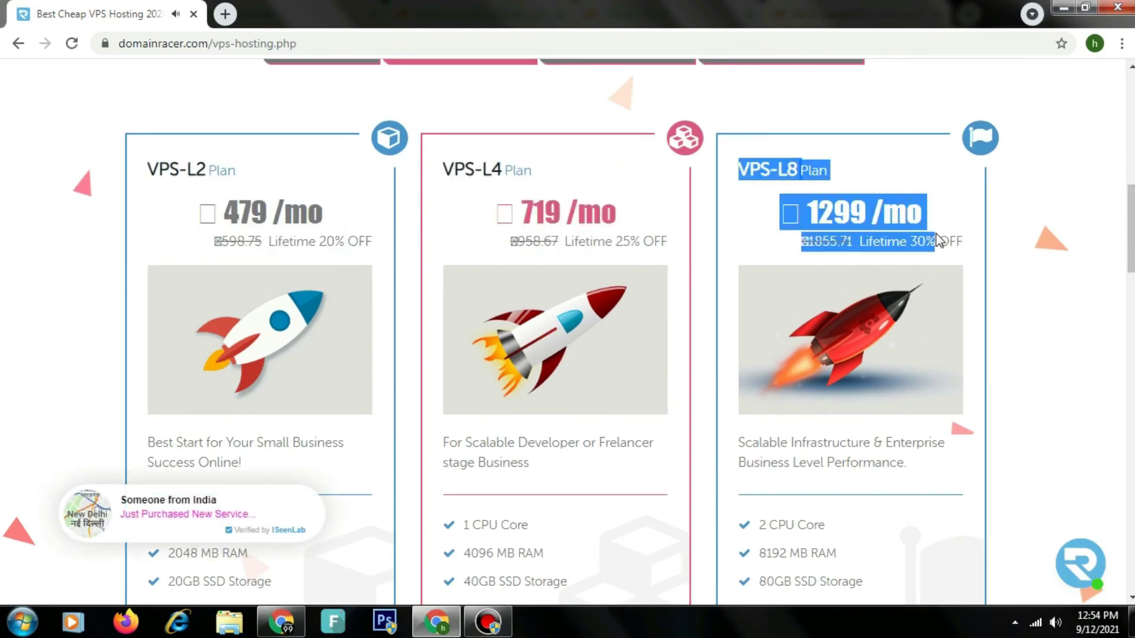
Step: Highlight each VPS plan's feature list and the Amazing Features section's Resources on demand card
{"action": "scroll", "coordinate": [640, 223], "scroll_direction": "down", "scroll_amount": 4}
{"action": "left_click_drag", "start_coordinate": [181, 244], "coordinate": [261, 359]}
{"action": "left_click_drag", "start_coordinate": [460, 267], "coordinate": [541, 358]}
{"action": "left_click_drag", "start_coordinate": [759, 269], "coordinate": [810, 372]}
{"action": "scroll", "coordinate": [809, 373], "scroll_direction": "down", "scroll_amount": 11}
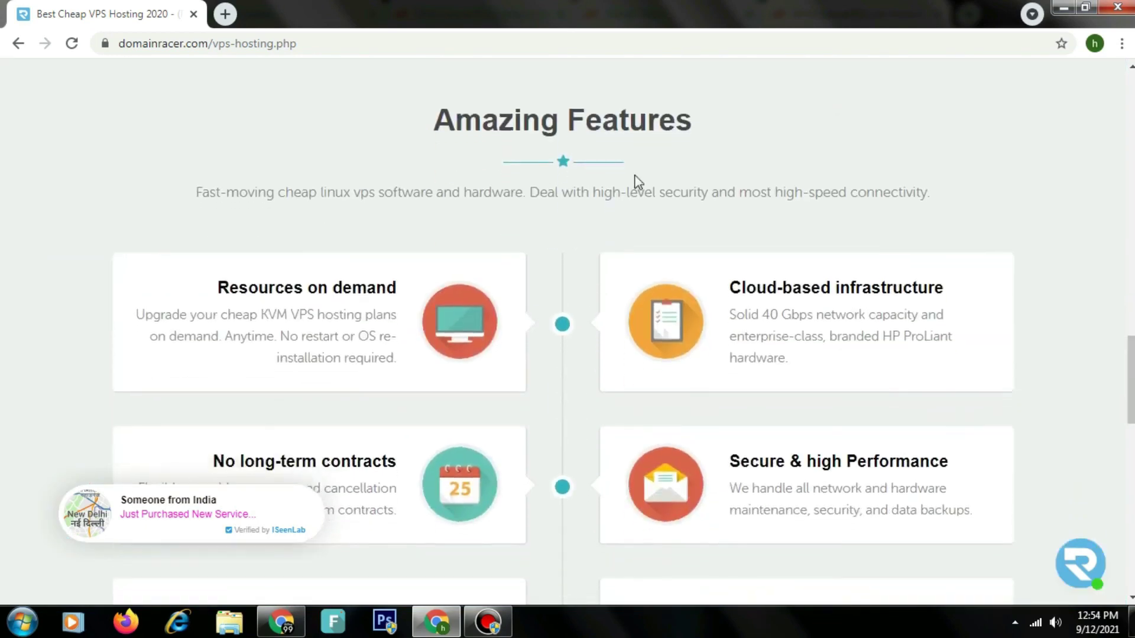
{"action": "triple_click", "coordinate": [612, 124]}
{"action": "left_click_drag", "start_coordinate": [234, 274], "coordinate": [408, 362]}
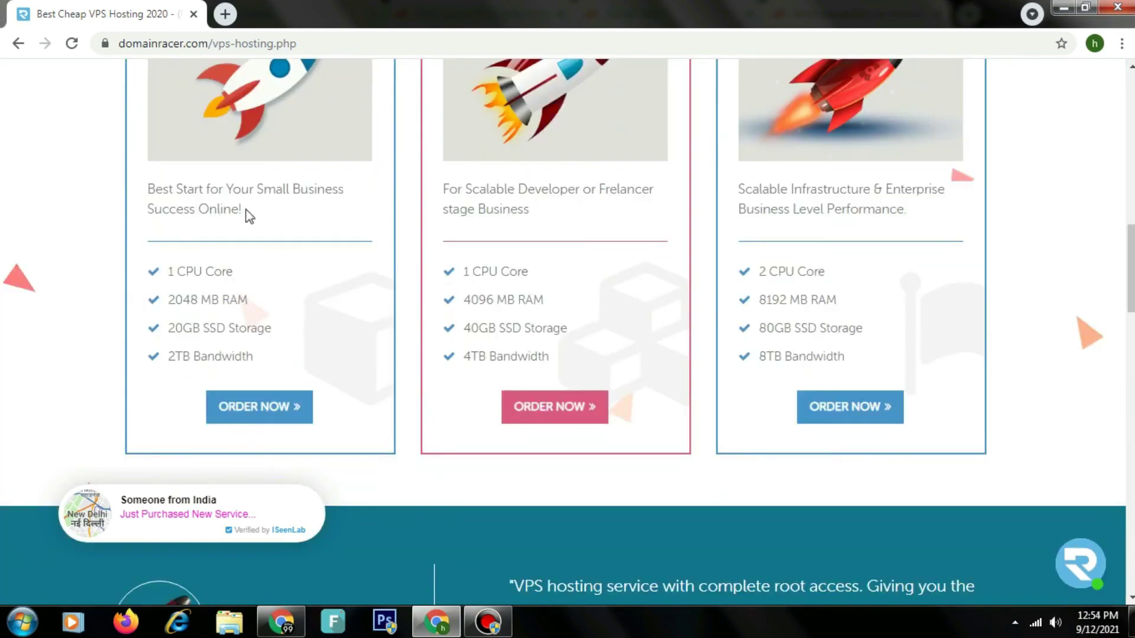
{"action": "left_click_drag", "start_coordinate": [182, 244], "coordinate": [253, 350]}
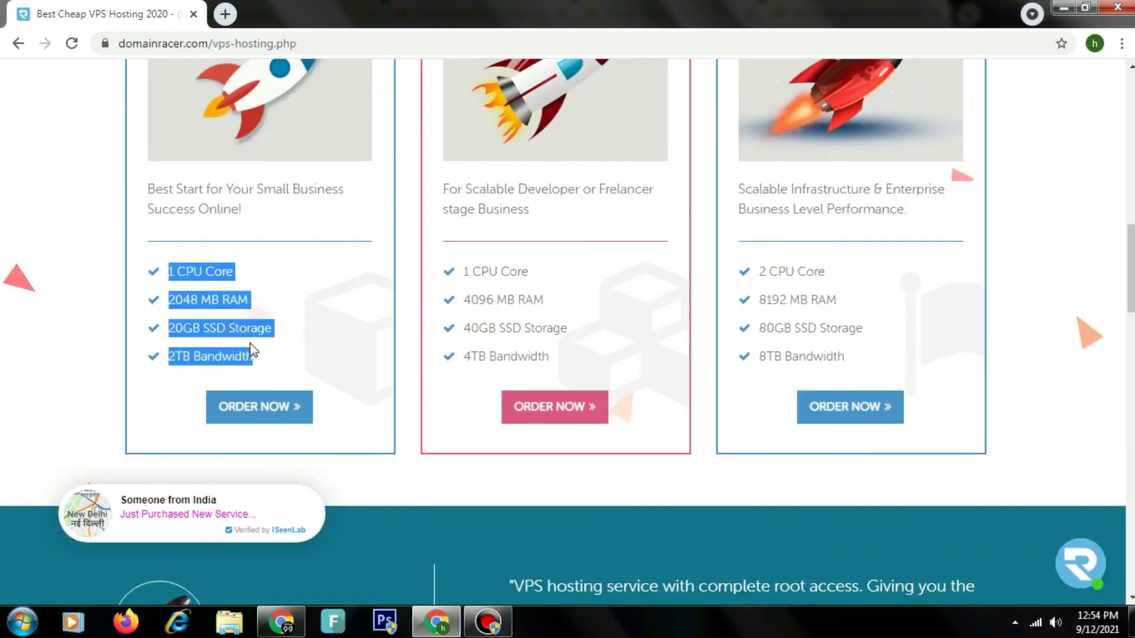